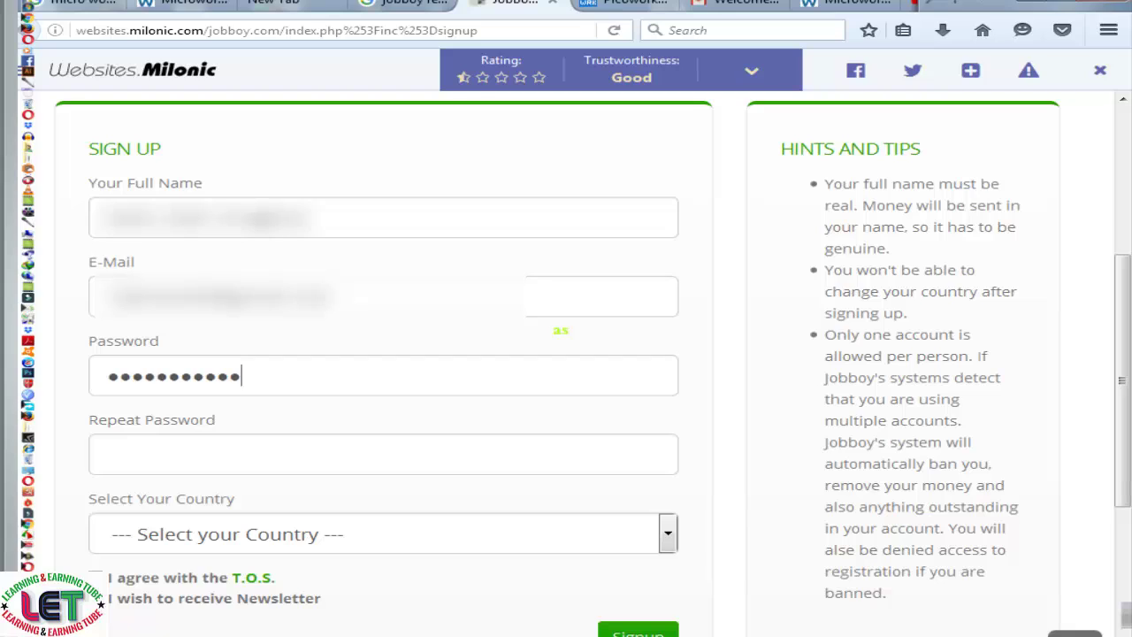
# Step: Finish the password and enter the same password in the Repeat Password field
pyautogui.click(108, 455)
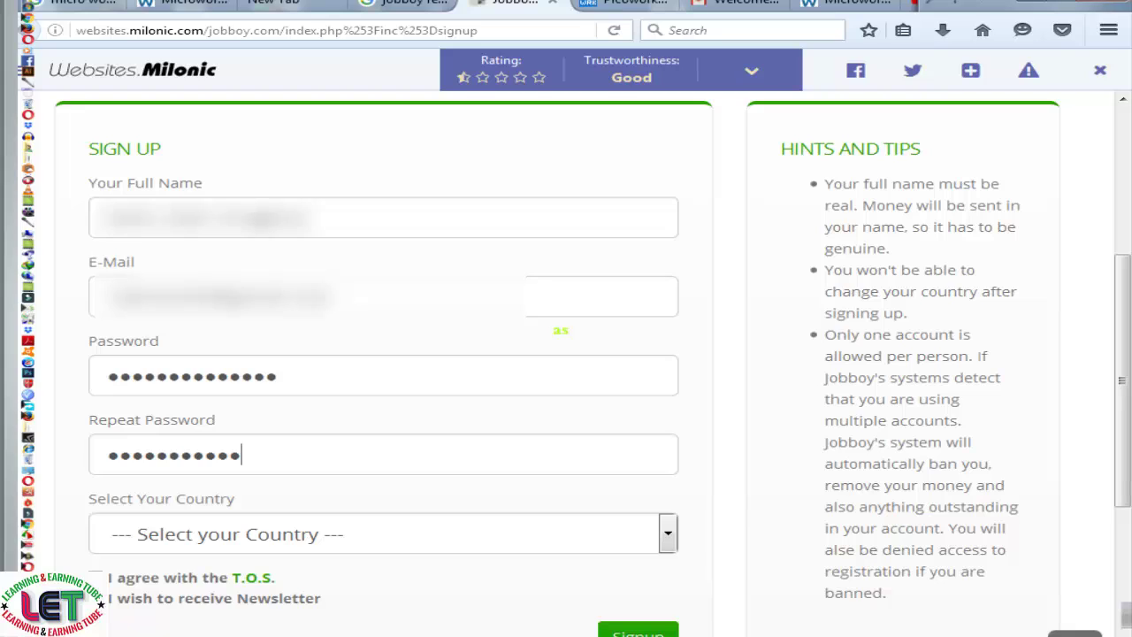
# Step: Select Bangladesh as the country in JobBoy's sign-up form
pyautogui.scroll(-2, 291, 230)
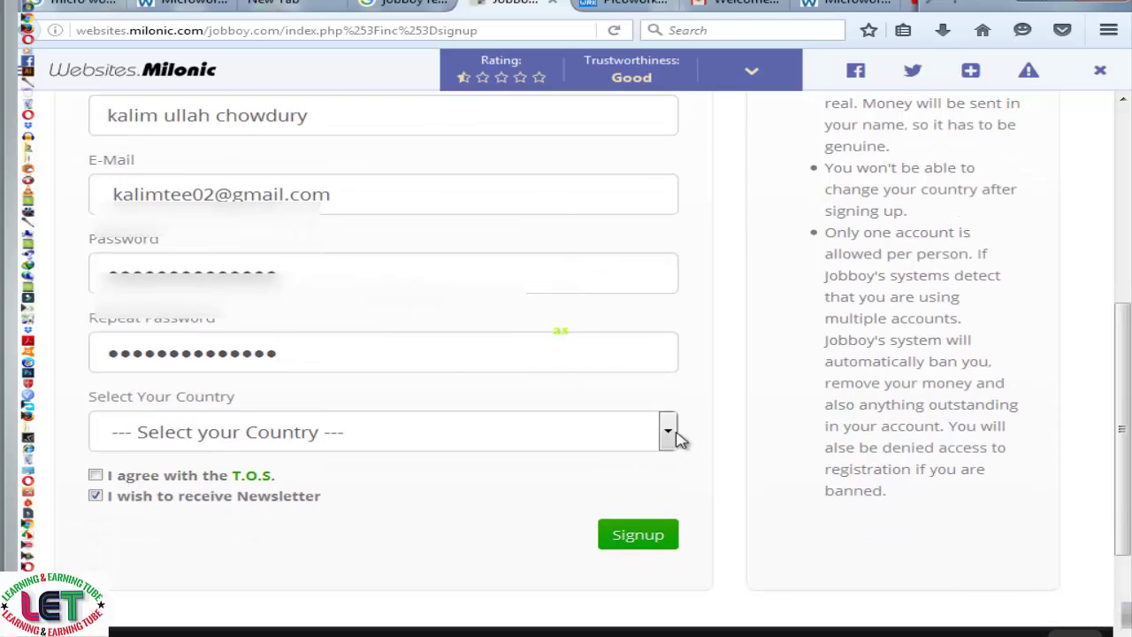
pyautogui.click(675, 436)
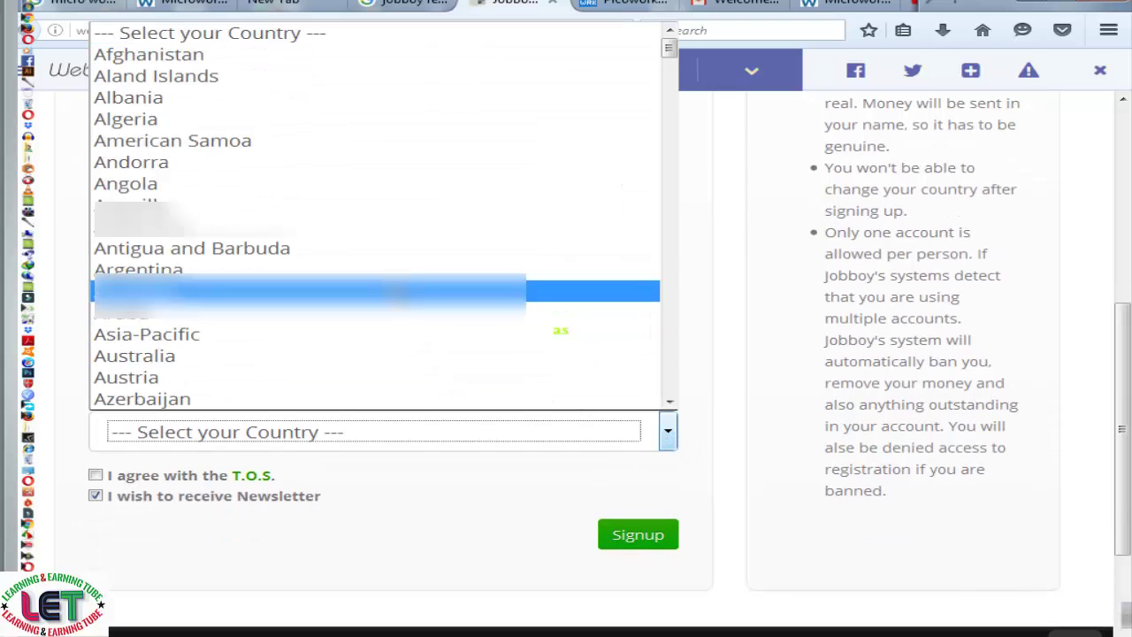
pyautogui.scroll(-3, 354, 290)
pyautogui.click(266, 268)
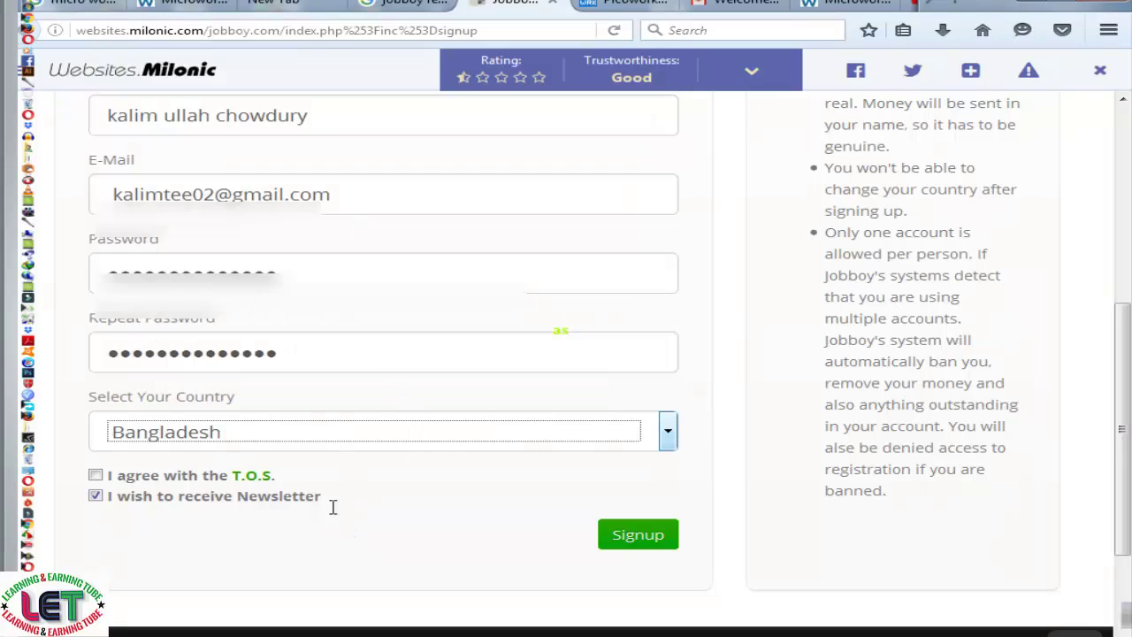
# Step: Accept the terms of service and submit the JobBoy sign-up form
pyautogui.click(95, 475)
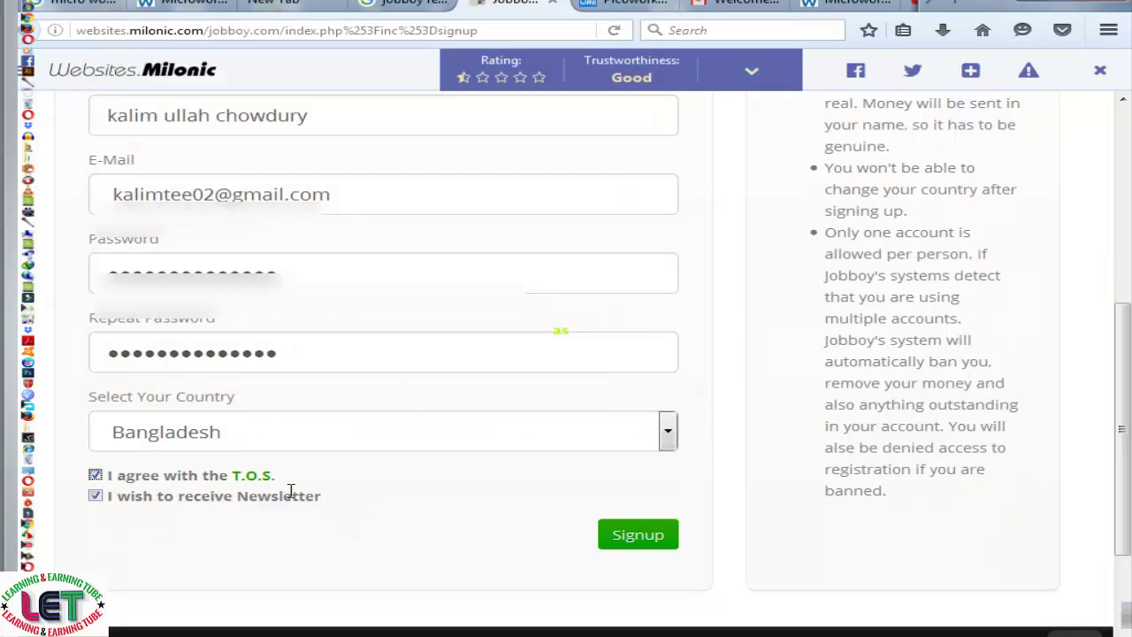
pyautogui.scroll(-4, 291, 490)
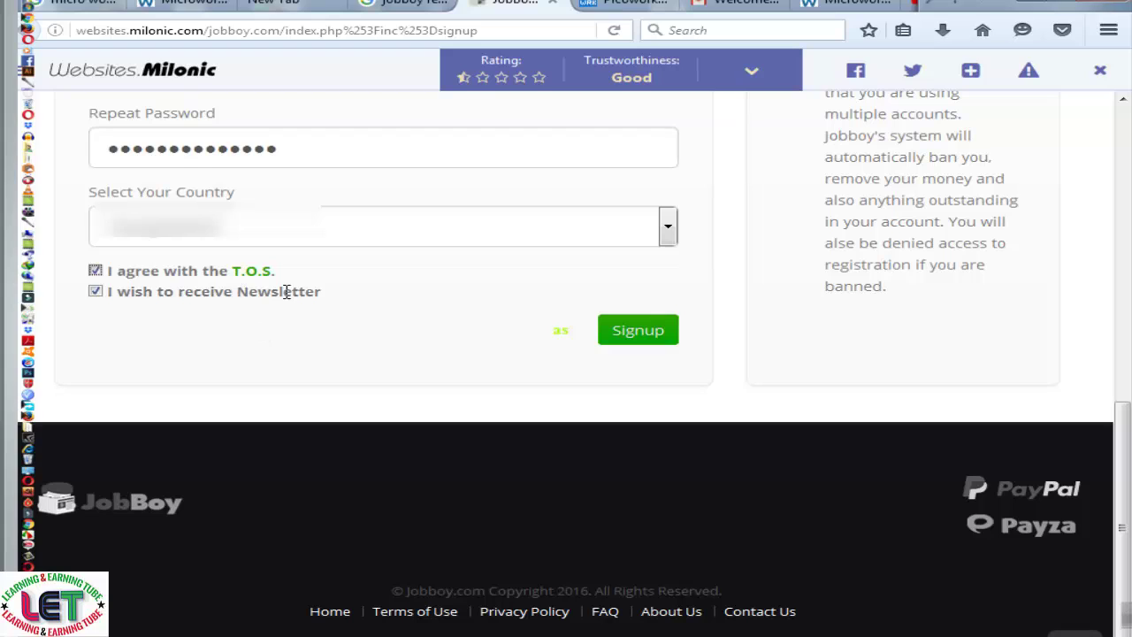
pyautogui.click(95, 271)
pyautogui.click(626, 334)
pyautogui.scroll(10, 812, 347)
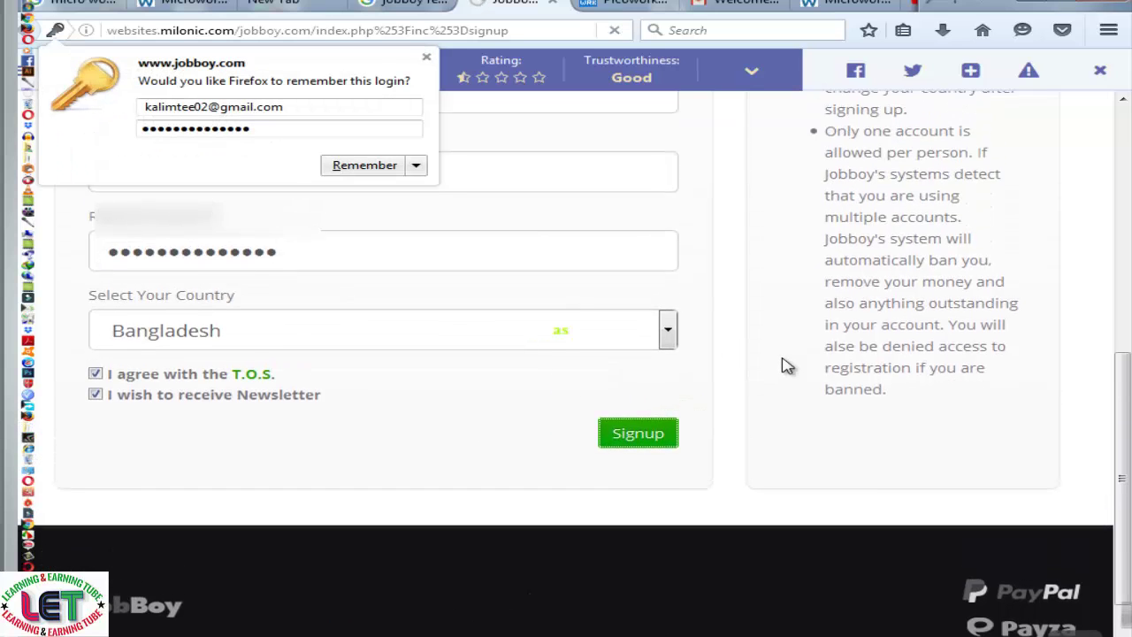
pyautogui.scroll(-4, 592, 477)
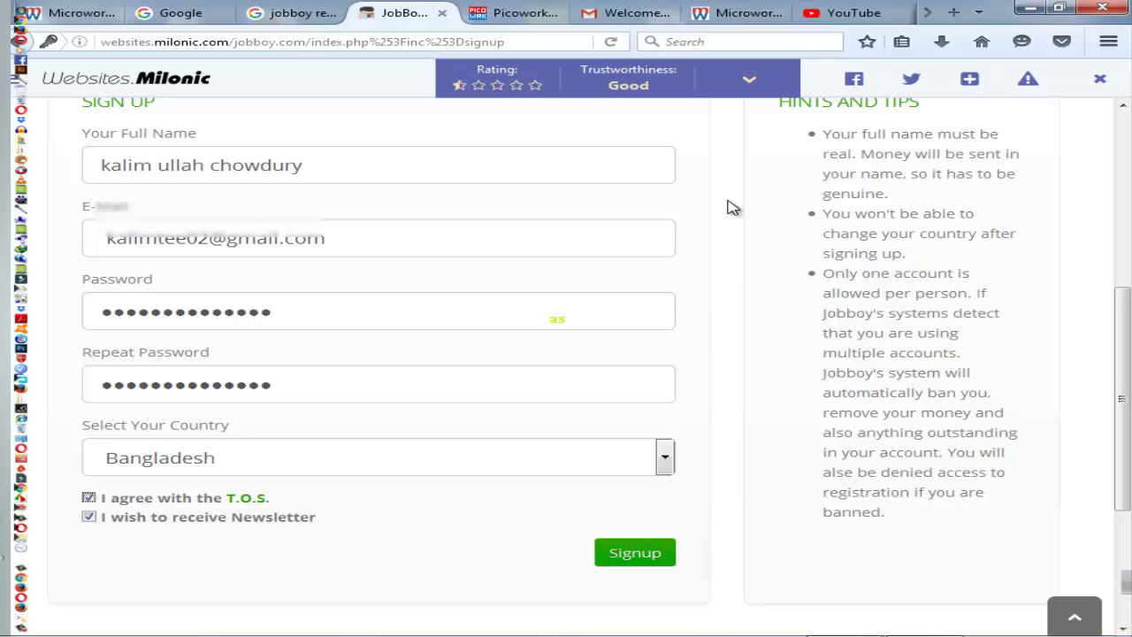
# Step: Go to the Picoworkers signup.php page and place the cursor in the Full name field
pyautogui.click(522, 14)
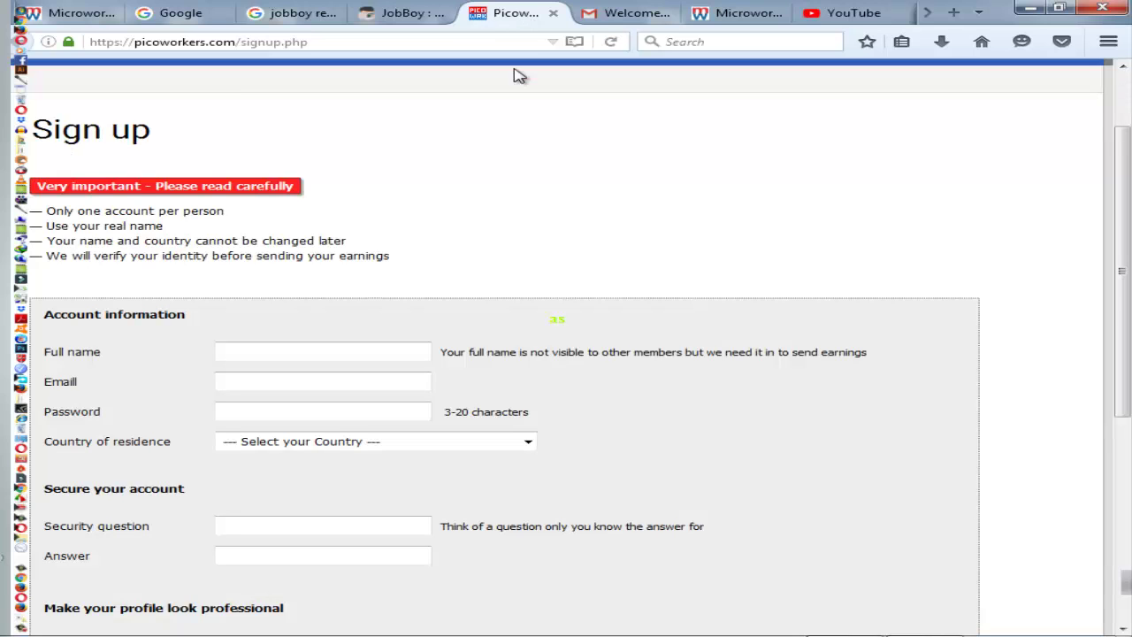
pyautogui.scroll(-2, 457, 175)
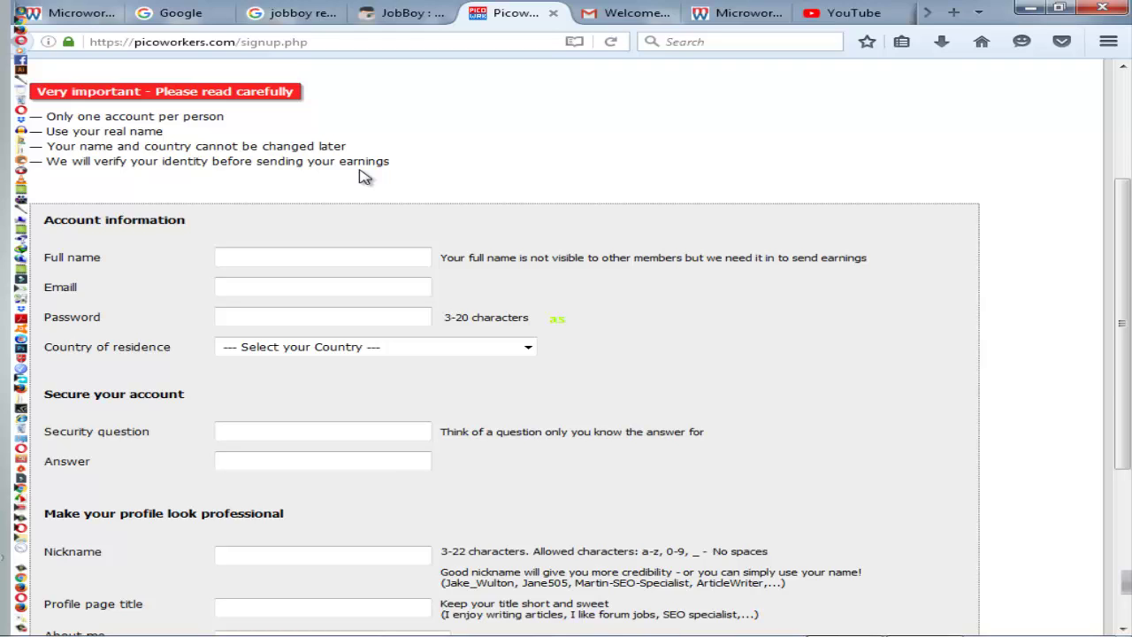
pyautogui.click(278, 261)
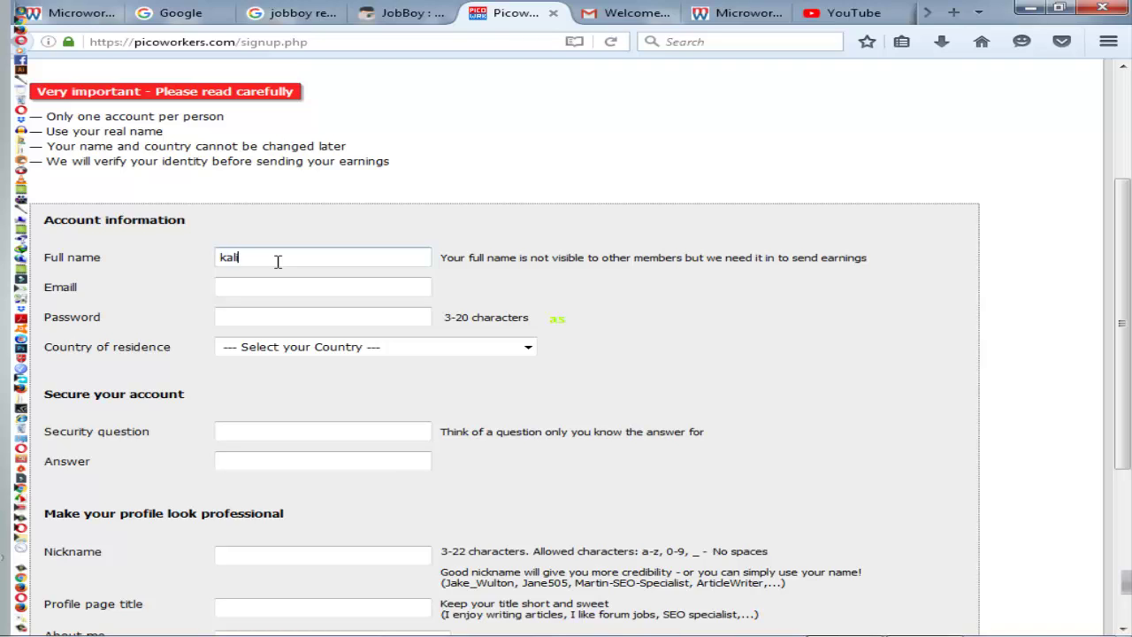
# Step: Fill in the user's full name, e-mail address and account password on Picoworkers
pyautogui.press('Tab')
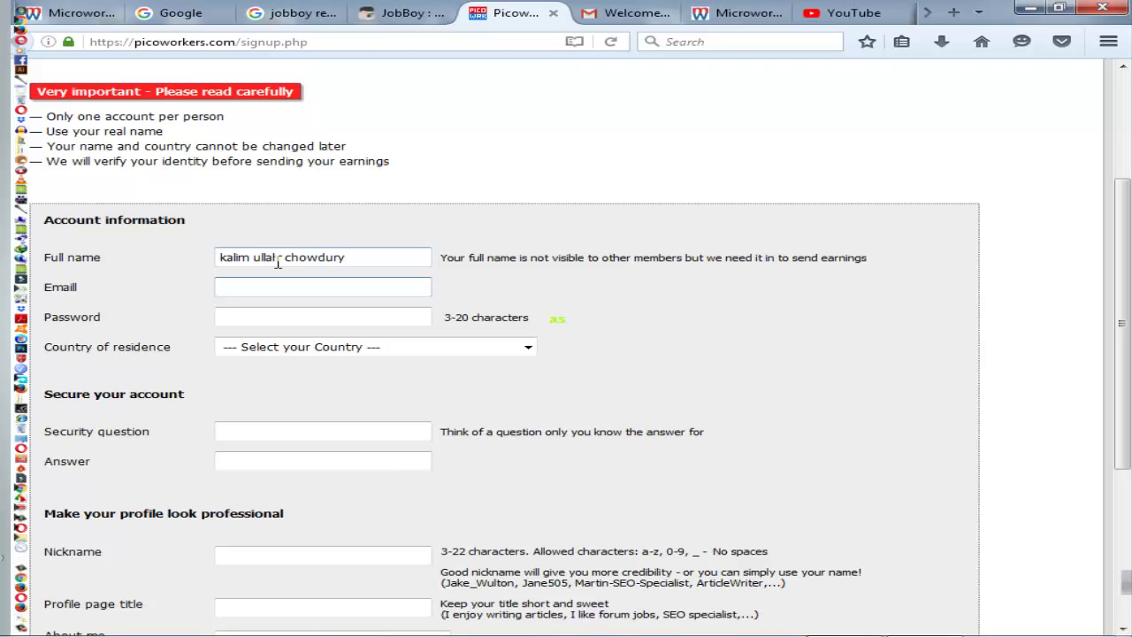
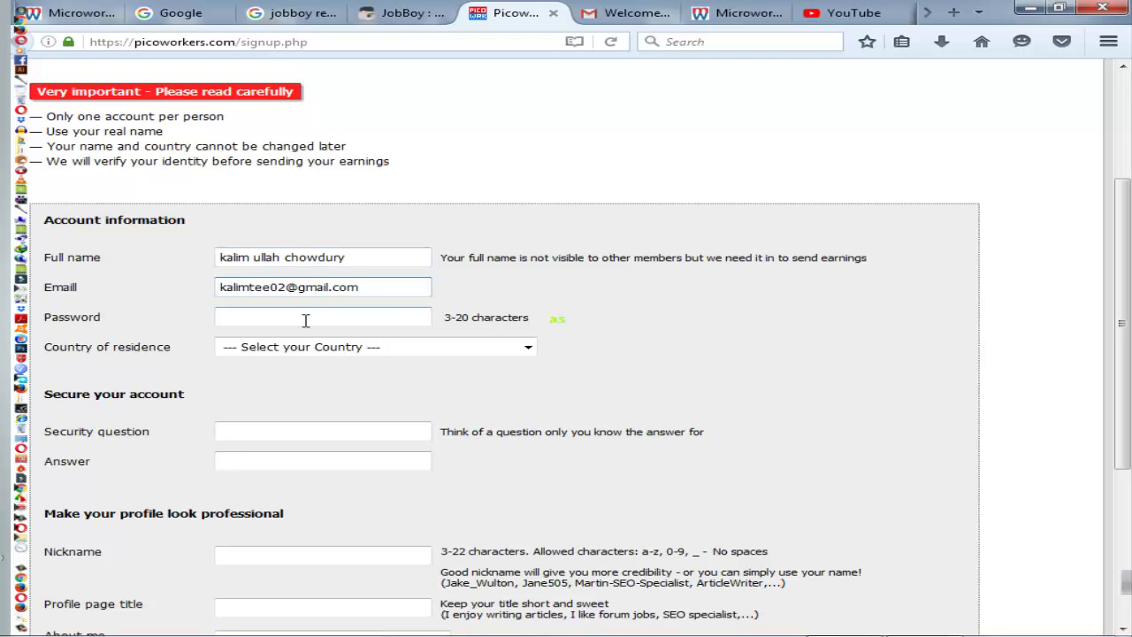
pyautogui.scroll(-2, 305, 316)
pyautogui.click(324, 223)
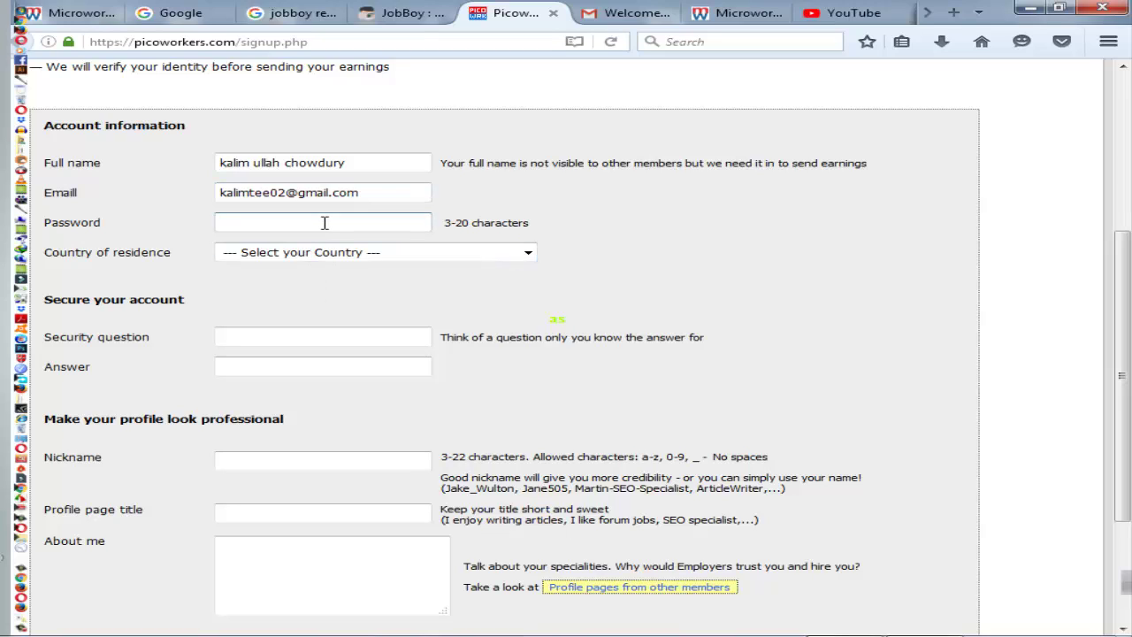
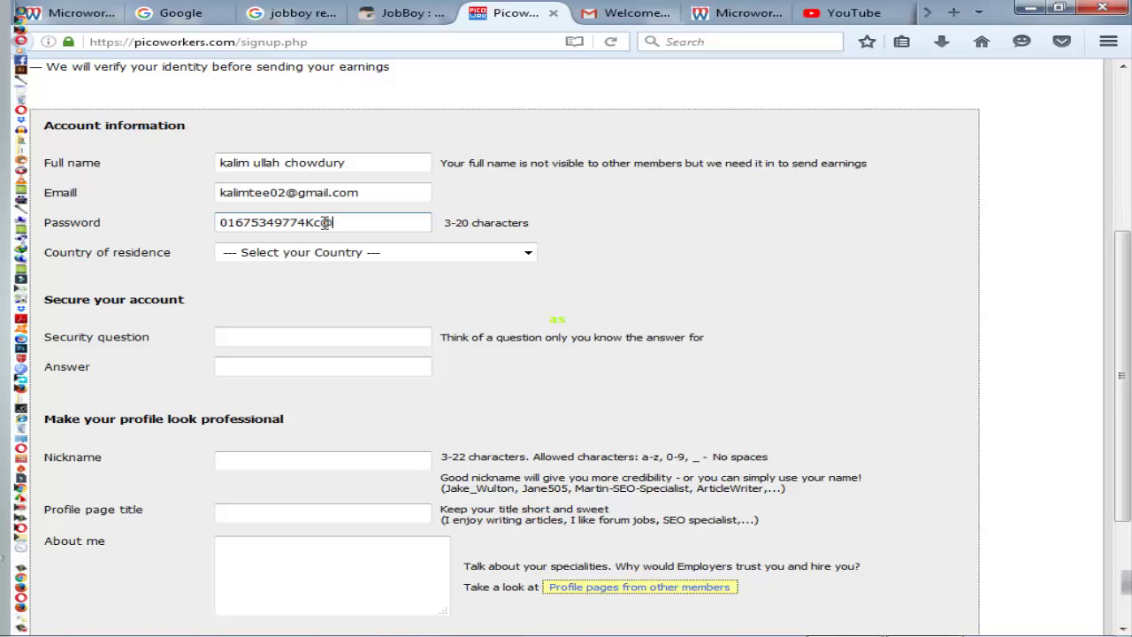
# Step: Choose Bangladesh as the country of residence
pyautogui.click(529, 257)
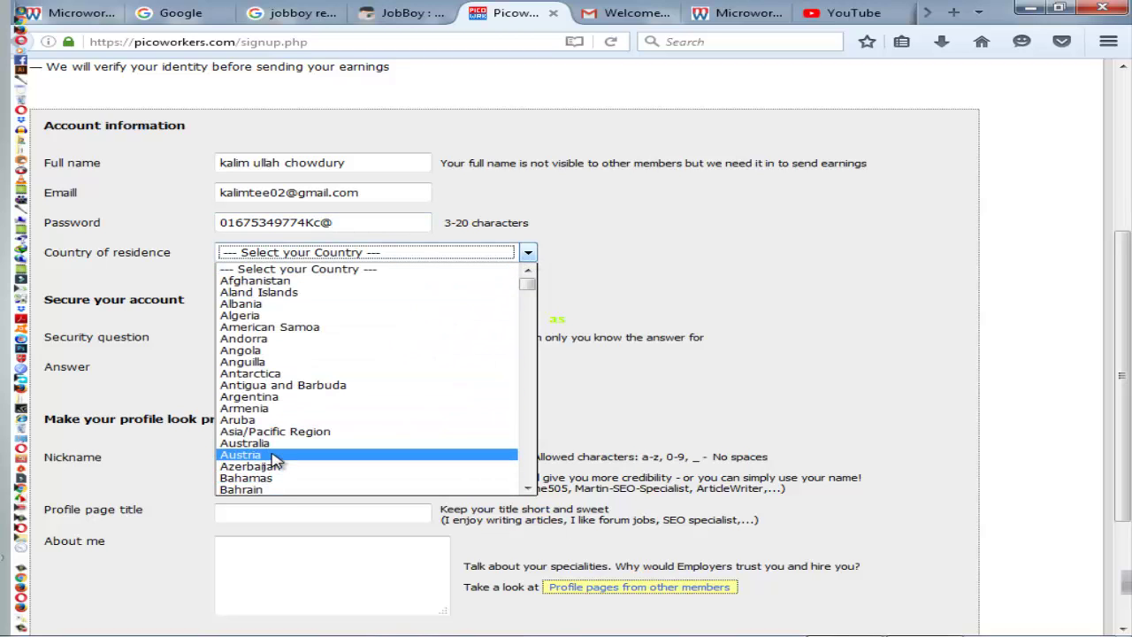
pyautogui.scroll(-1, 277, 460)
pyautogui.scroll(-1, 277, 460)
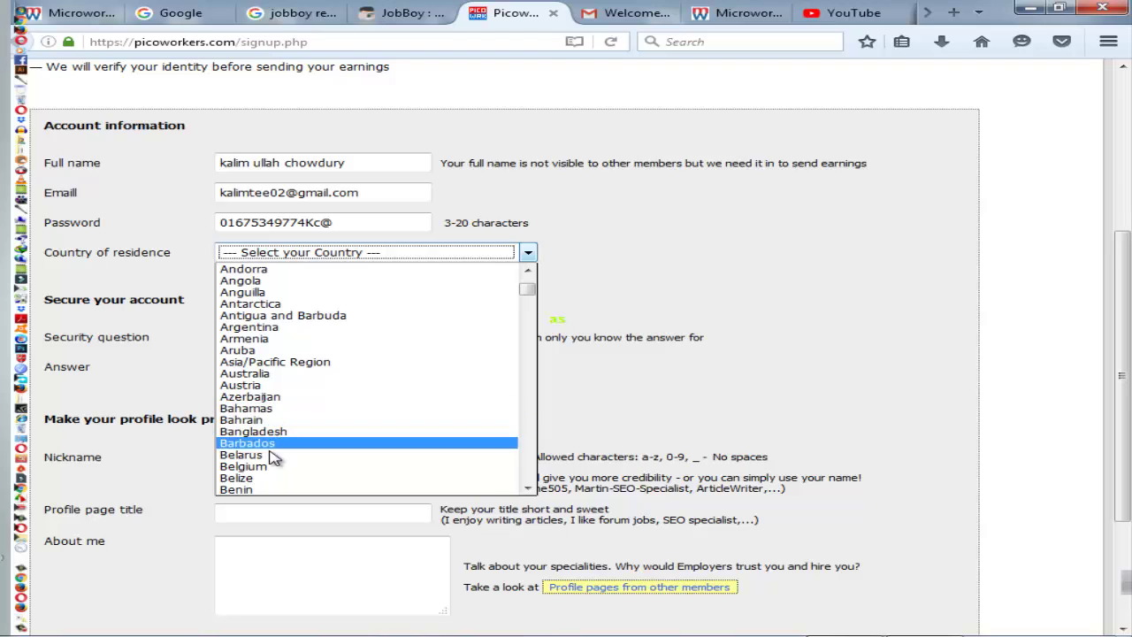
pyautogui.scroll(-1, 277, 452)
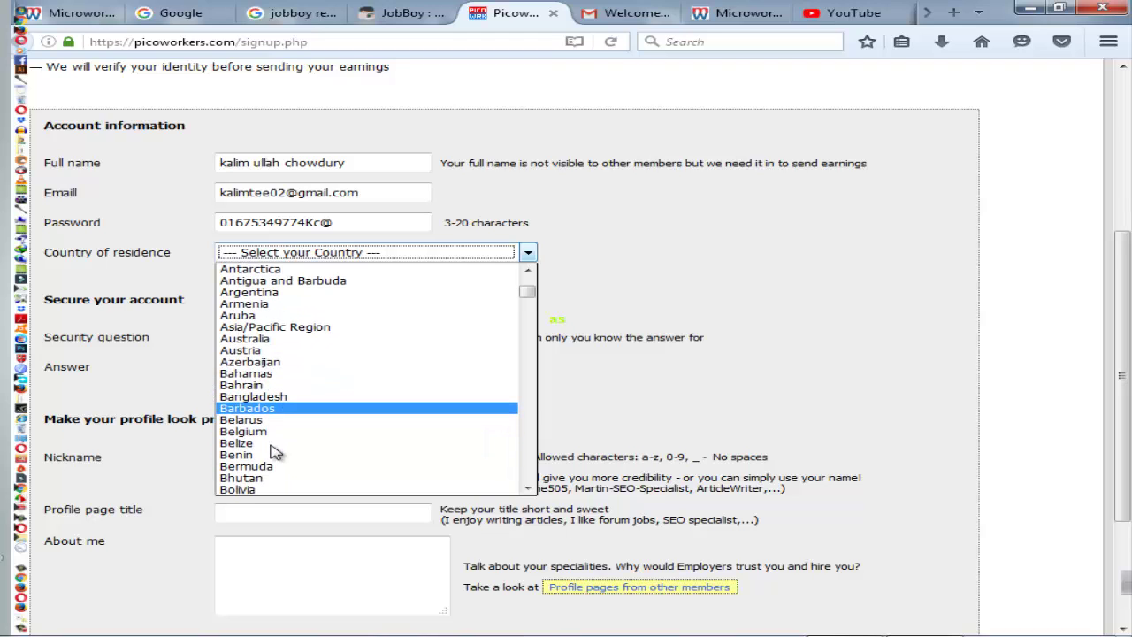
pyautogui.scroll(-1, 278, 447)
pyautogui.scroll(-1, 277, 446)
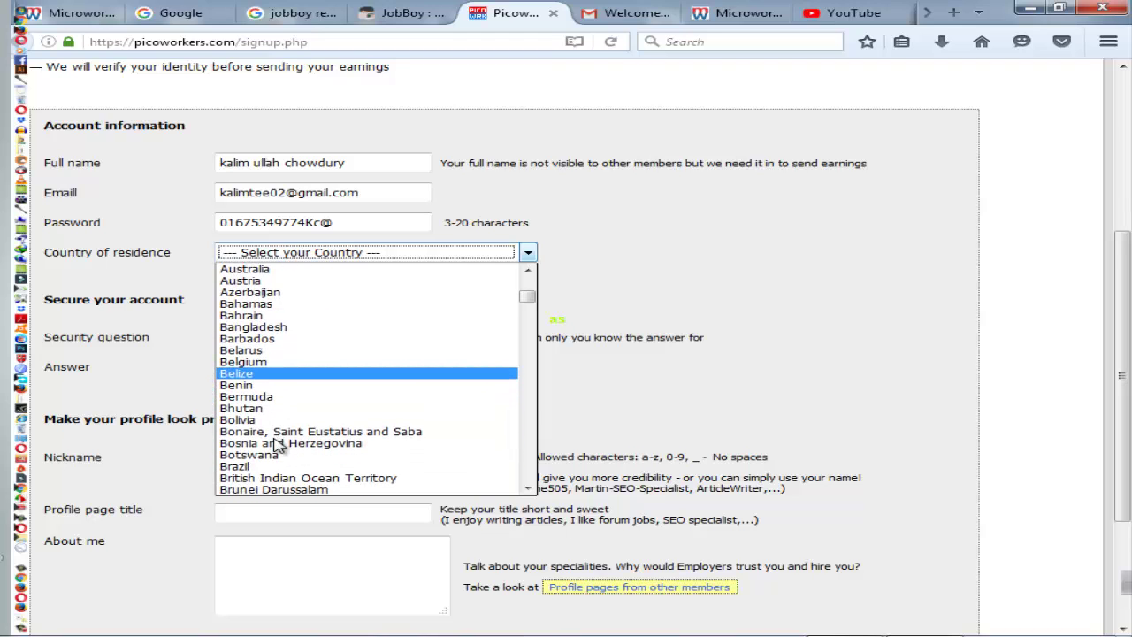
pyautogui.click(374, 327)
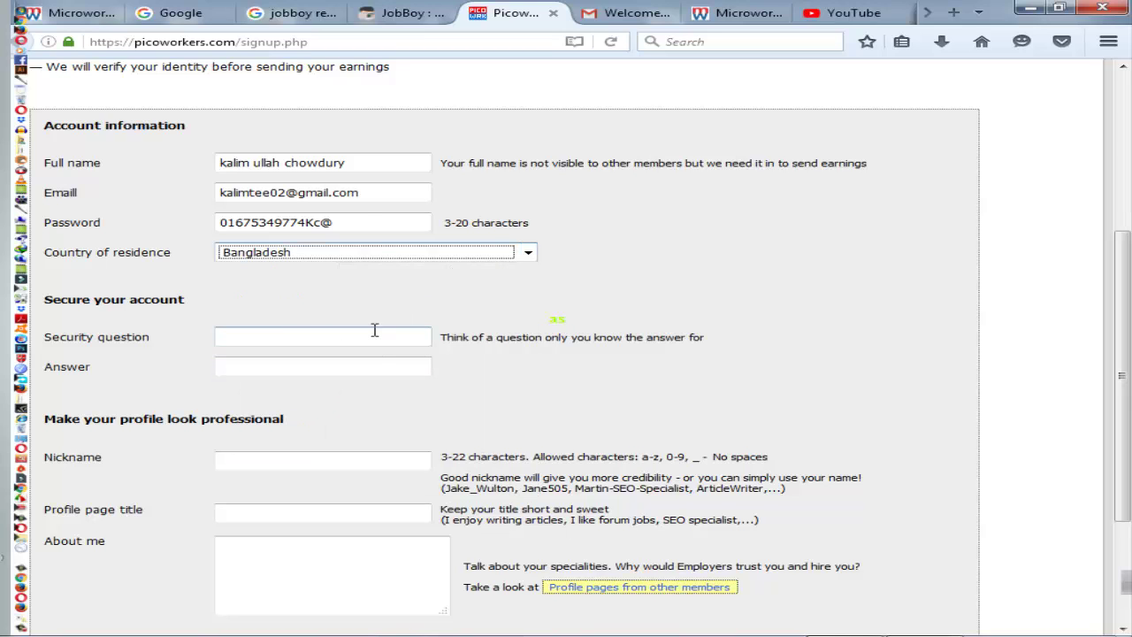
# Step: Set the security question to 'what is your nick name?' and type its answer
pyautogui.click(314, 343)
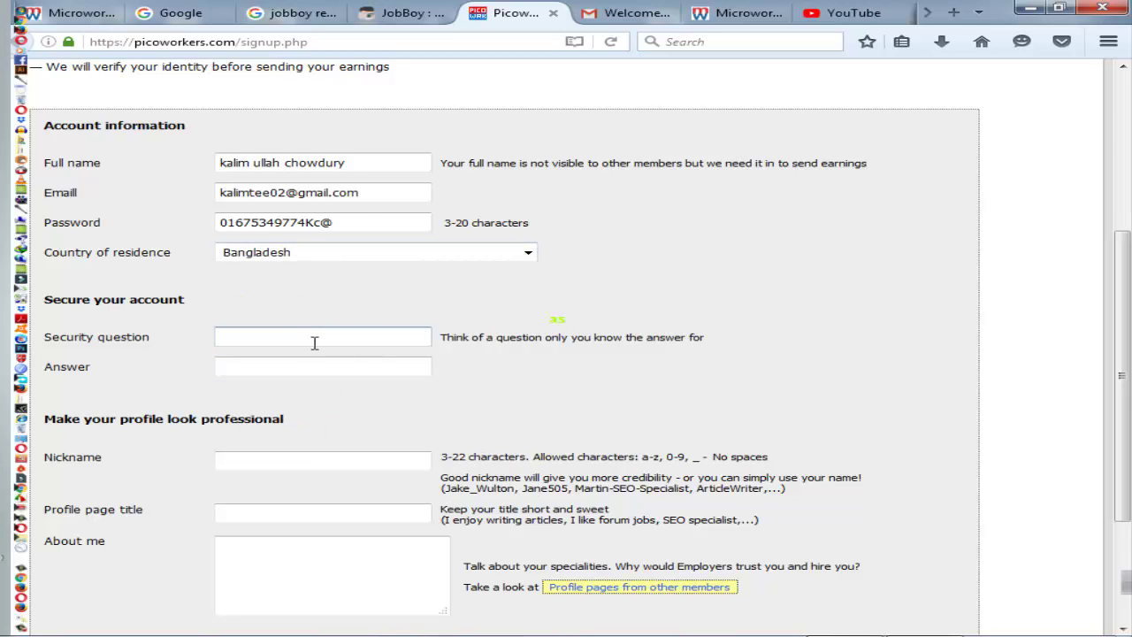
pyautogui.scroll(-2, 314, 344)
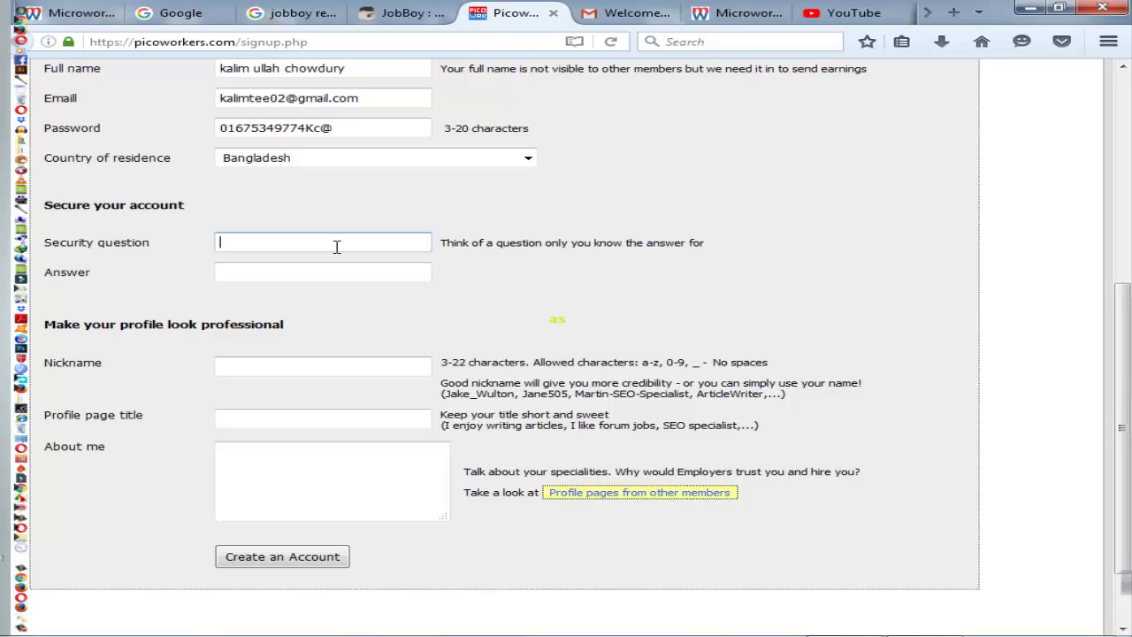
pyautogui.click(334, 275)
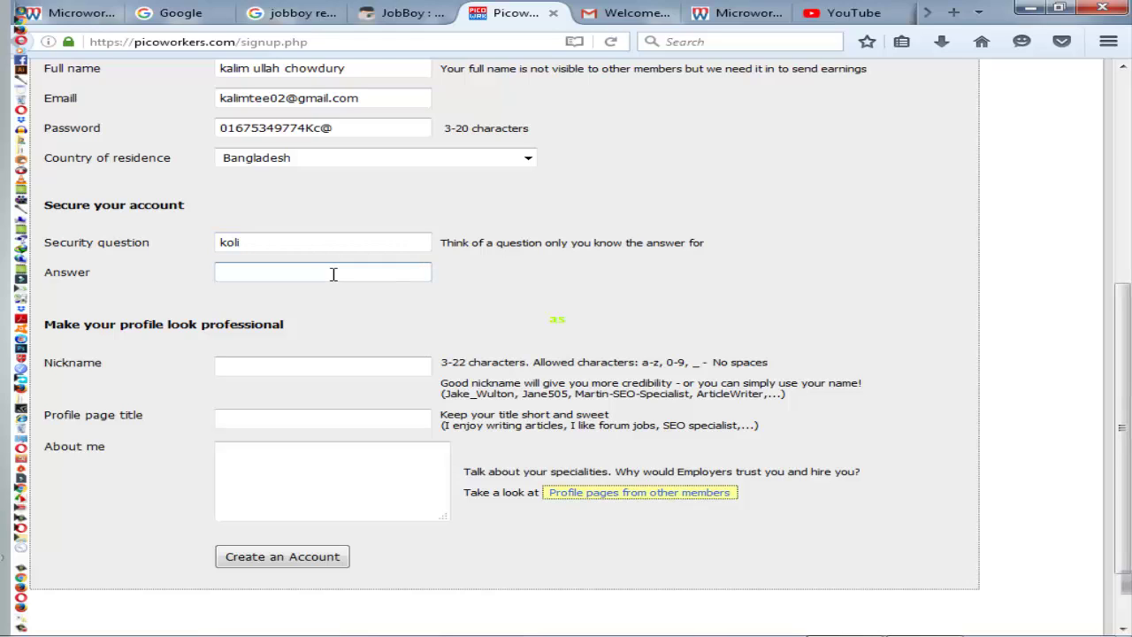
pyautogui.moveTo(283, 240); pyautogui.dragTo(212, 238)
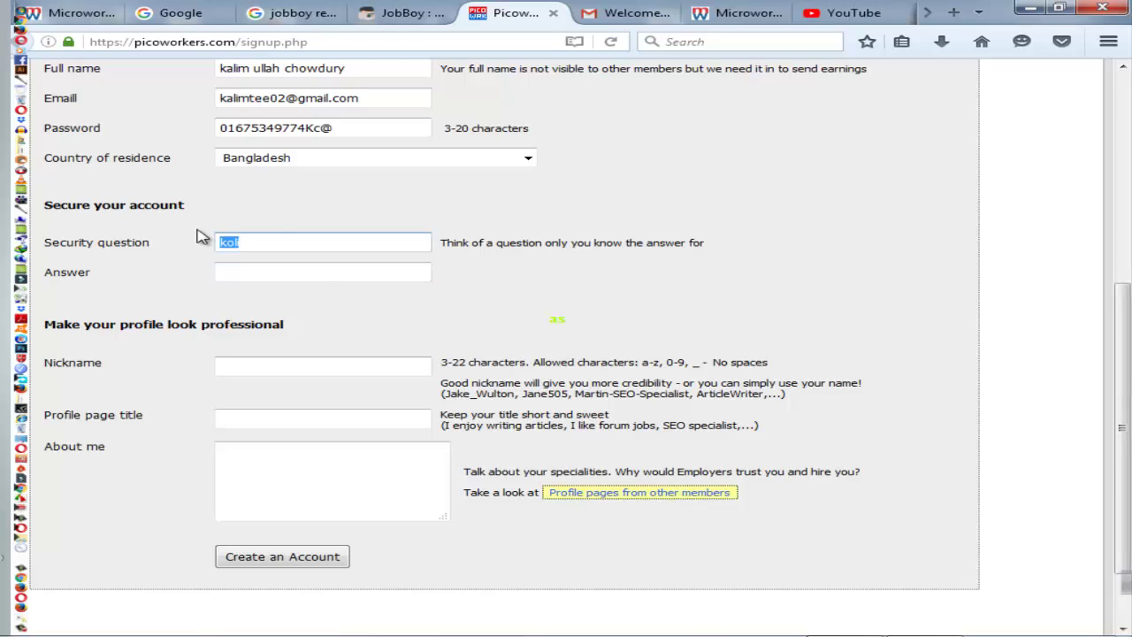
pyautogui.write('what is your nicj')
pyautogui.press('BackSpace')
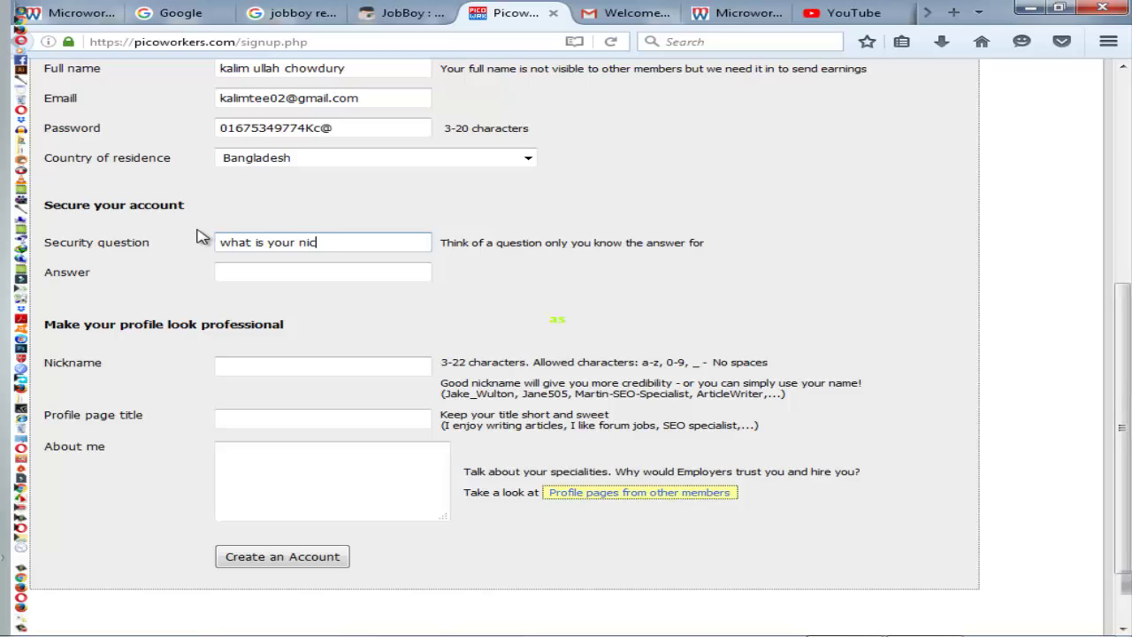
pyautogui.write('k name?')
pyautogui.click(265, 269)
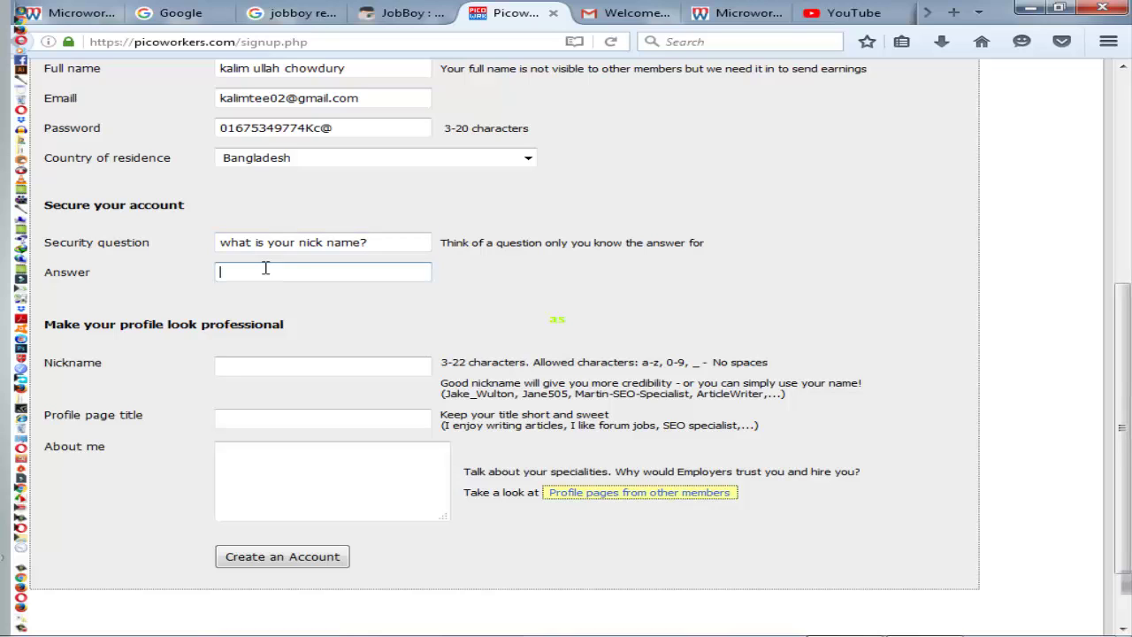
pyautogui.scroll(-2, 261, 272)
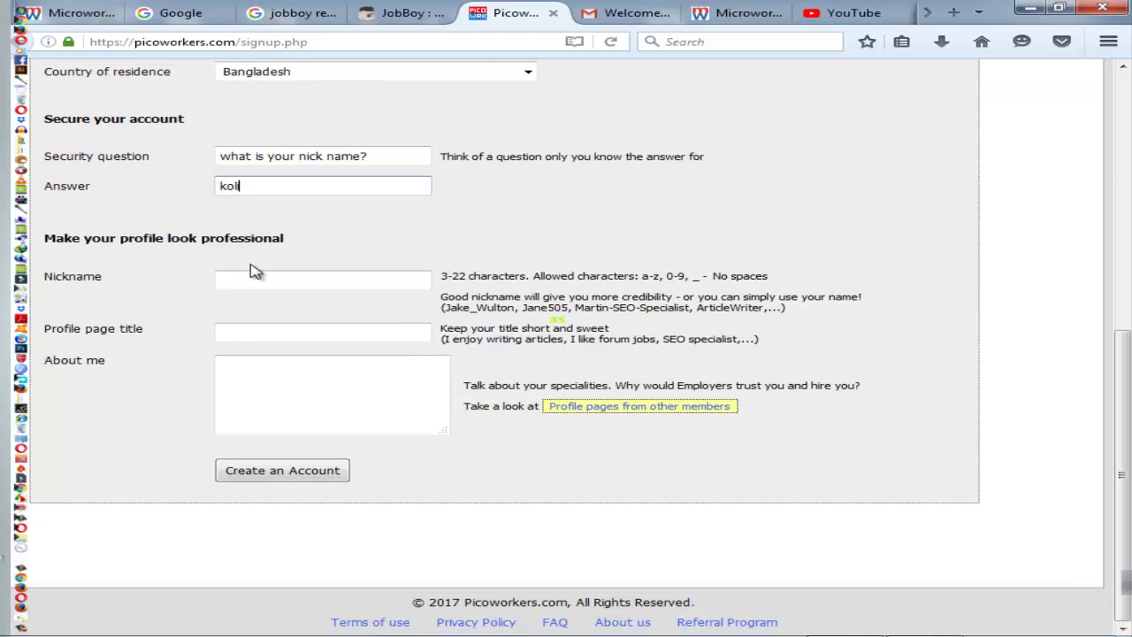
pyautogui.scroll(2, 254, 275)
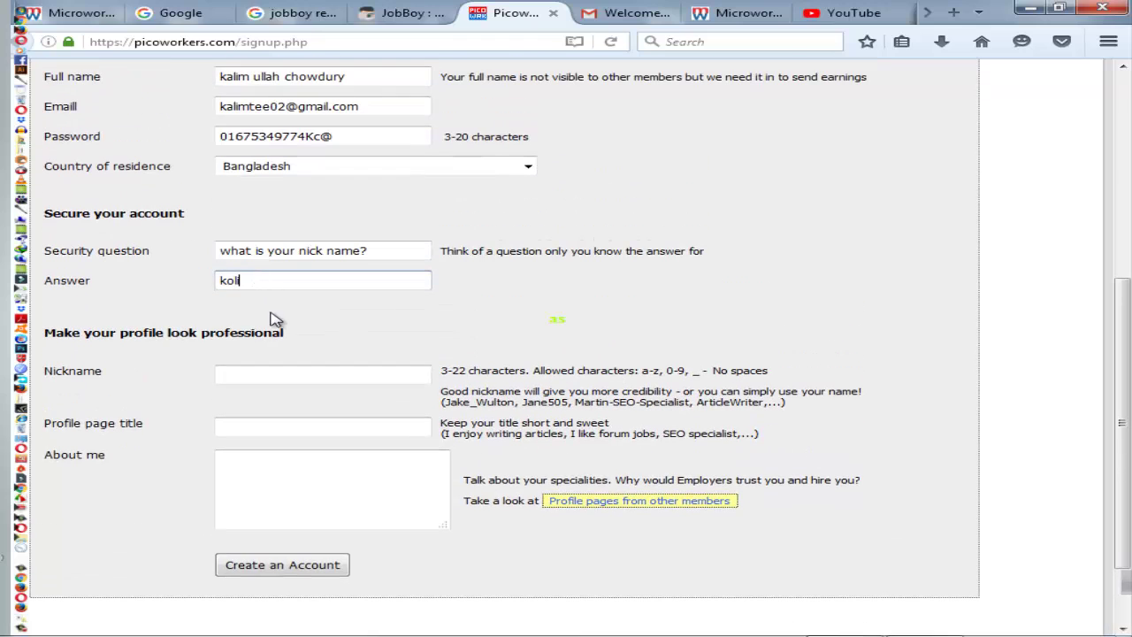
# Step: Enter a nickname in the Nickname field
pyautogui.click(254, 374)
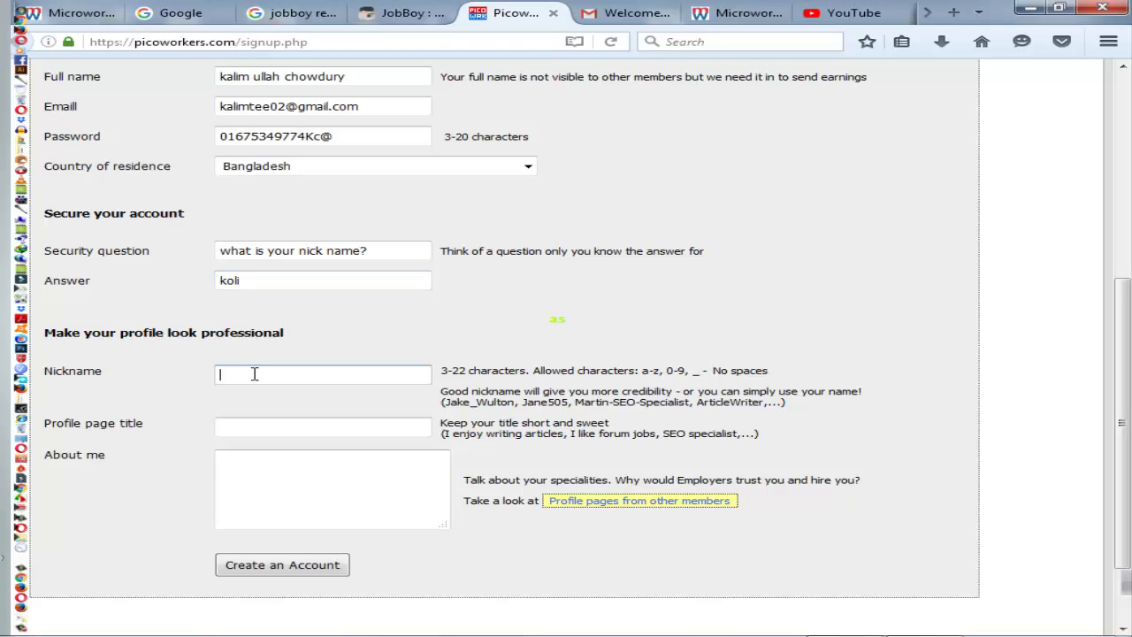
pyautogui.scroll(-2, 297, 395)
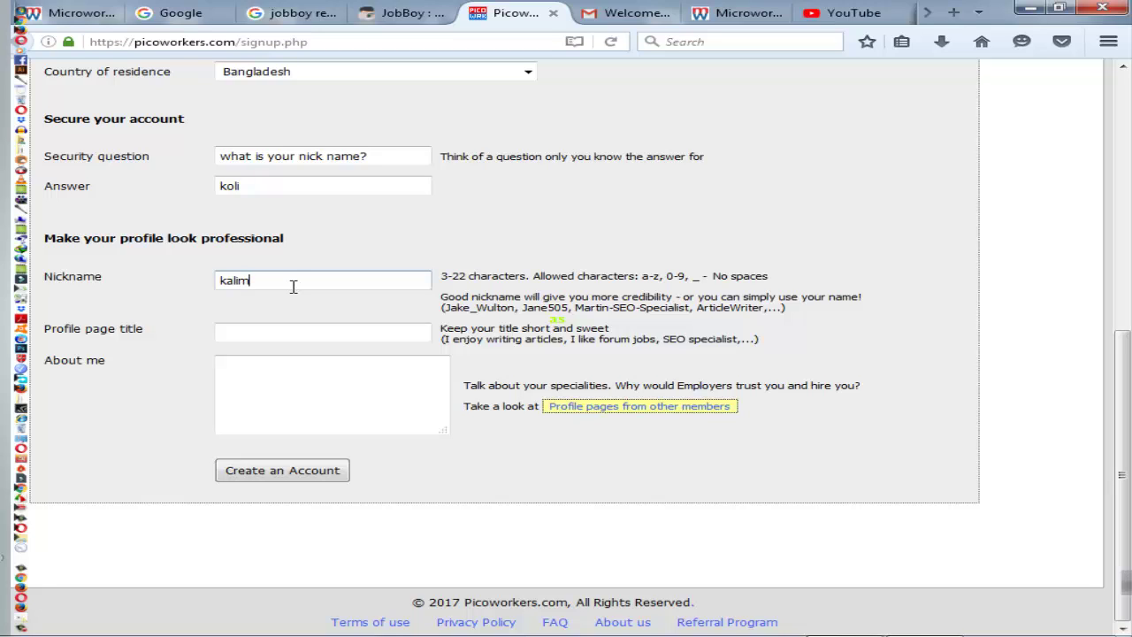
# Step: Set the profile page title to 'I enjoy writing articles'
pyautogui.click(266, 334)
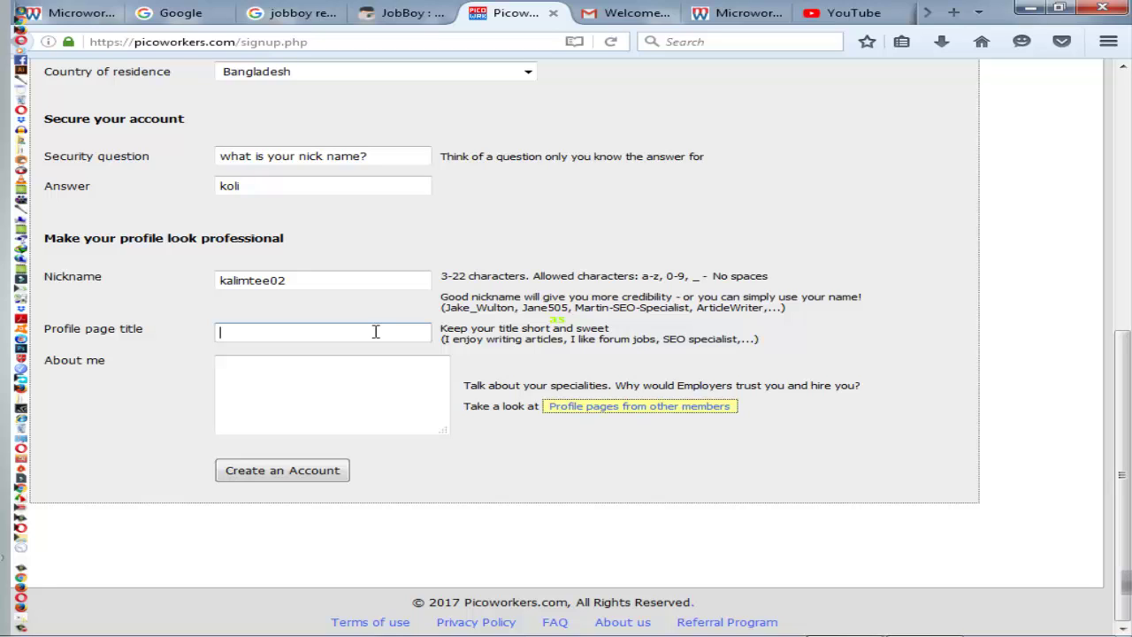
pyautogui.write('I enjoy')
pyautogui.write('writing arti')
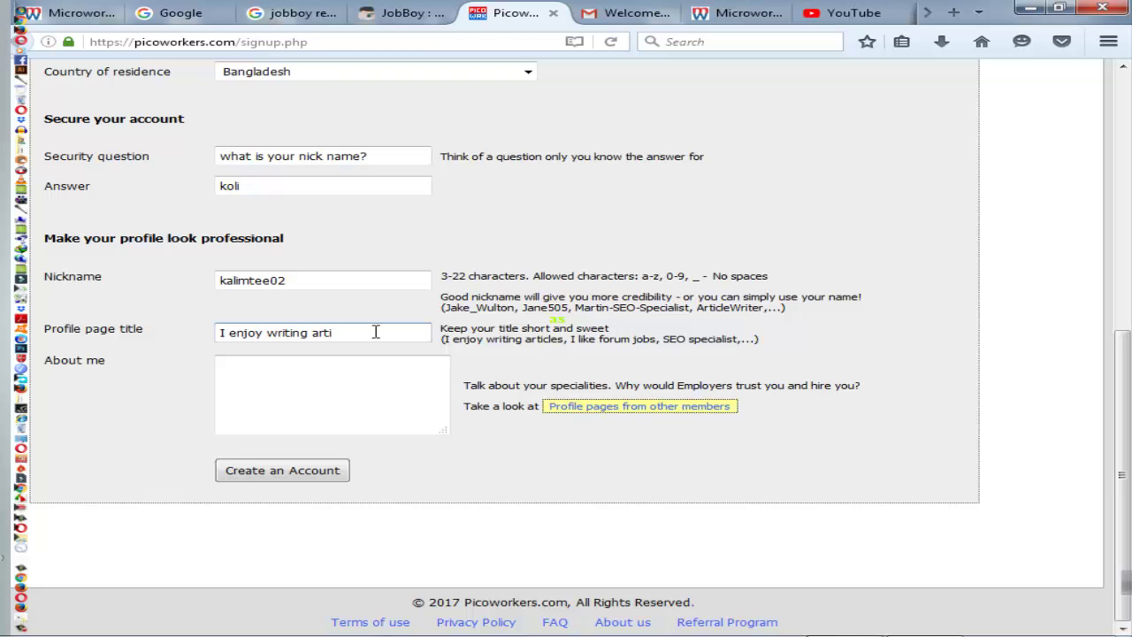
pyautogui.write('cles')
pyautogui.scroll(2, 351, 442)
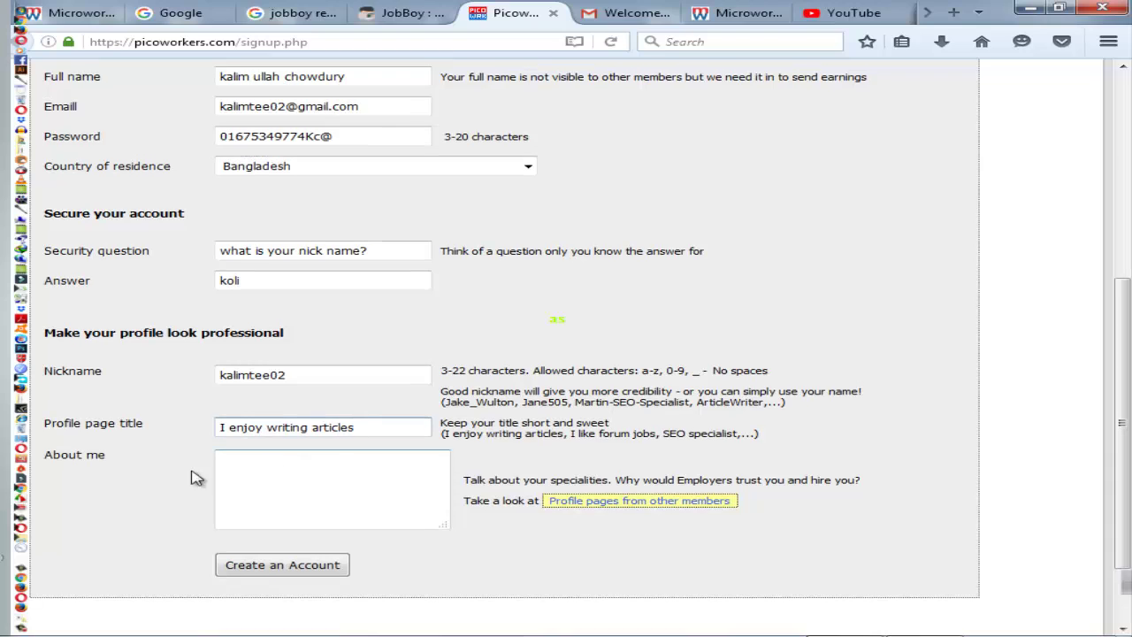
# Step: Write 'I am a worker to work for earnings.' in About me and dismiss the notification pop-up
pyautogui.click(275, 473)
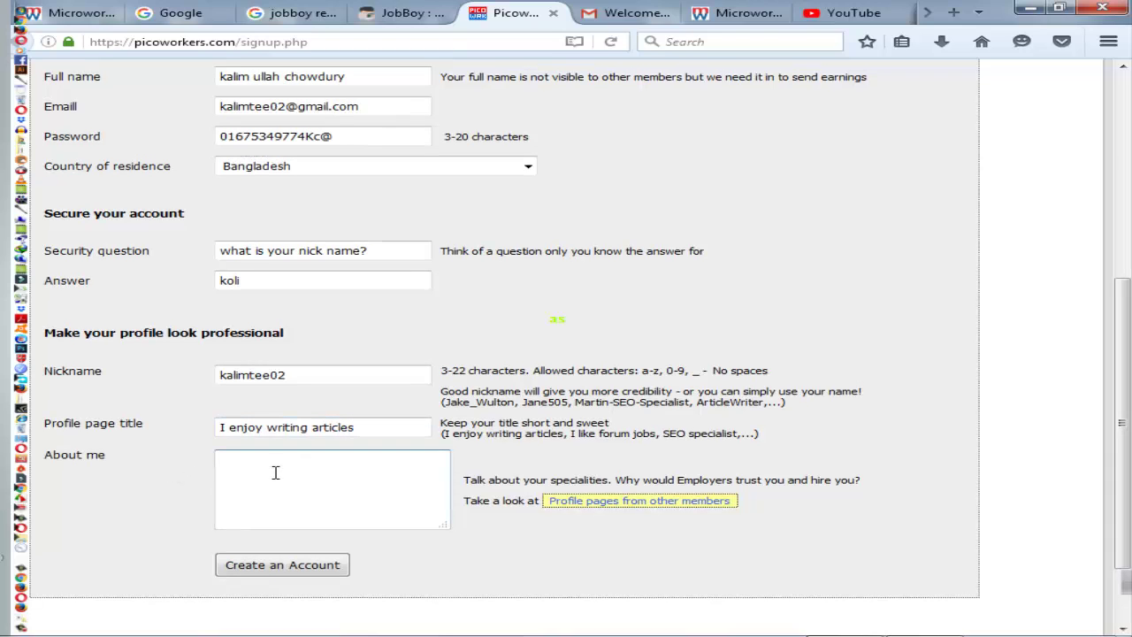
pyautogui.write('I am a worker to work ')
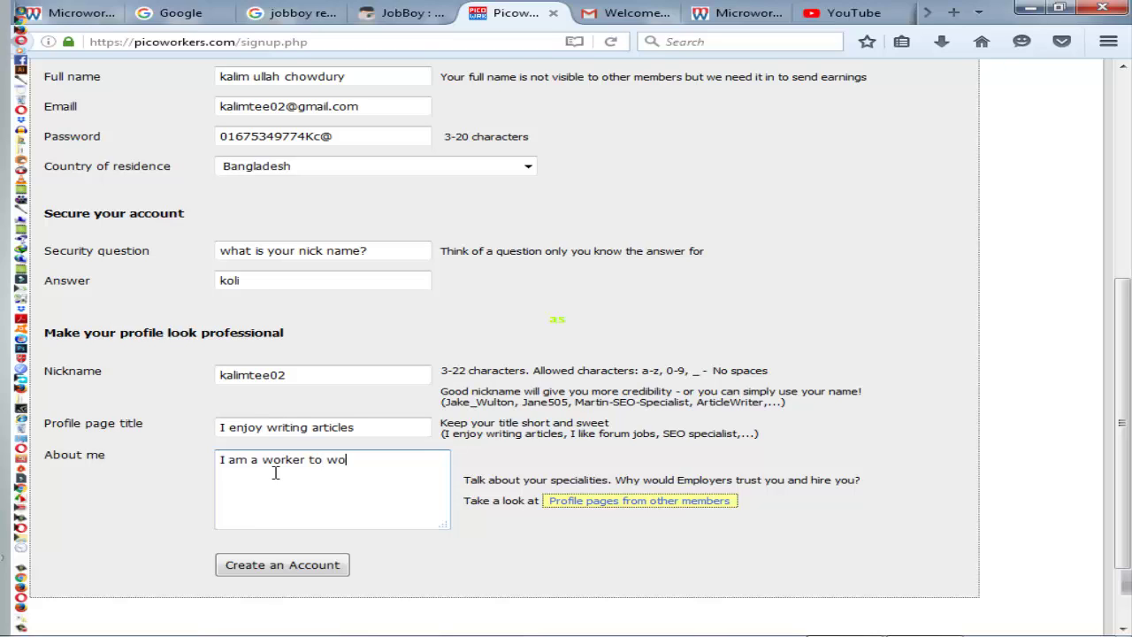
pyautogui.write('for earning')
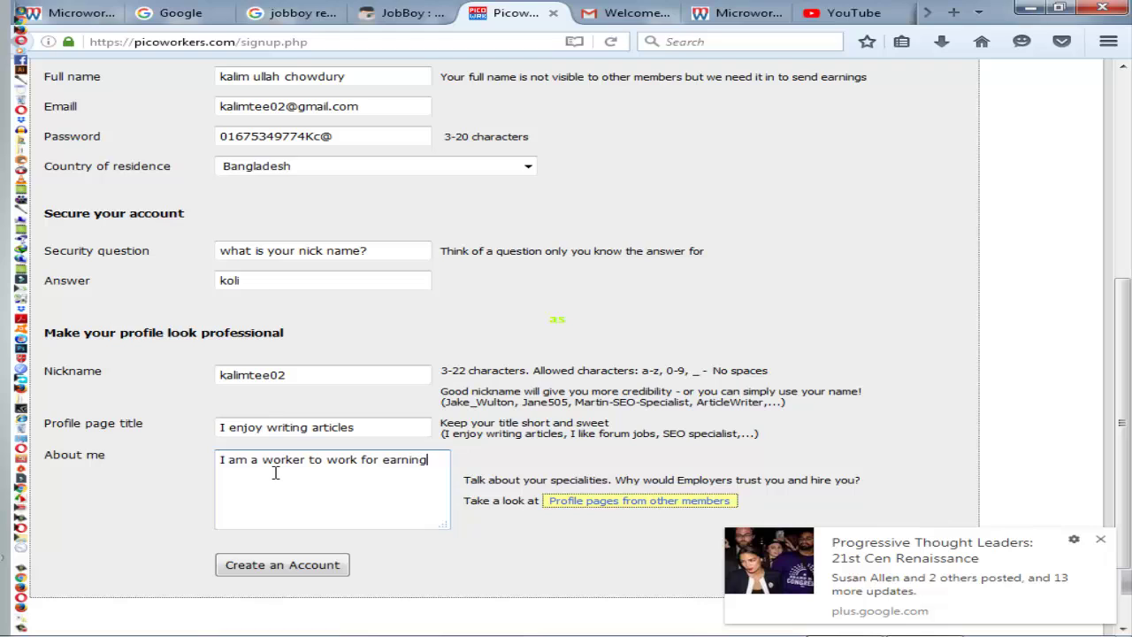
pyautogui.write('s.')
pyautogui.click(1100, 538)
pyautogui.scroll(-2, 348, 525)
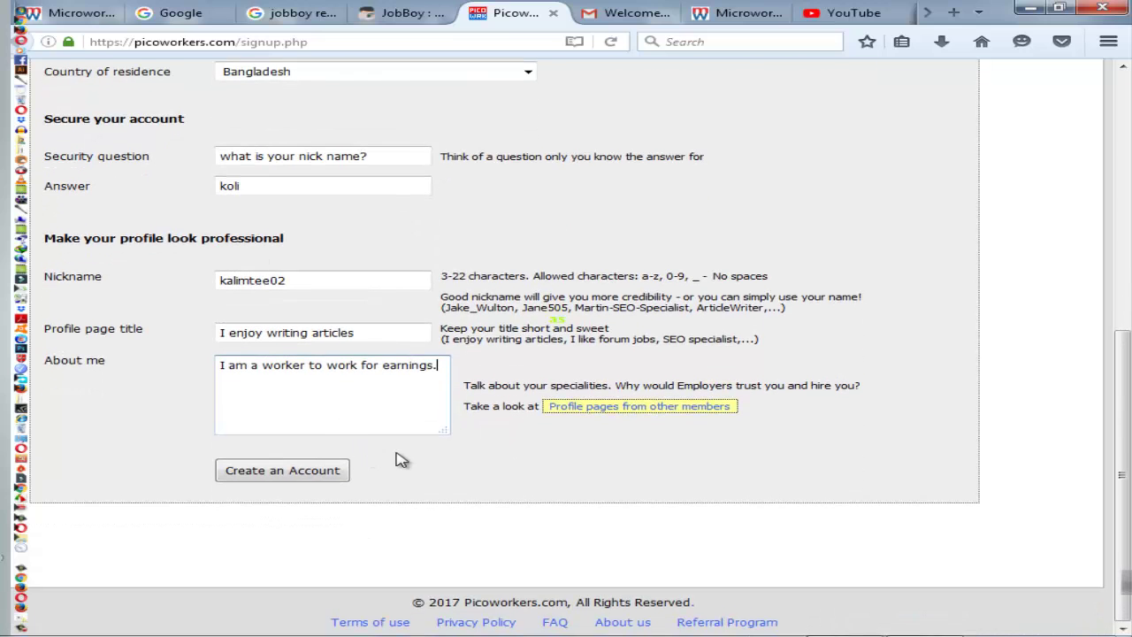
pyautogui.scroll(2, 398, 469)
# Step: Create the account, then select the verification e-mail address on the $0.75 bonus confirmation page
pyautogui.click(321, 573)
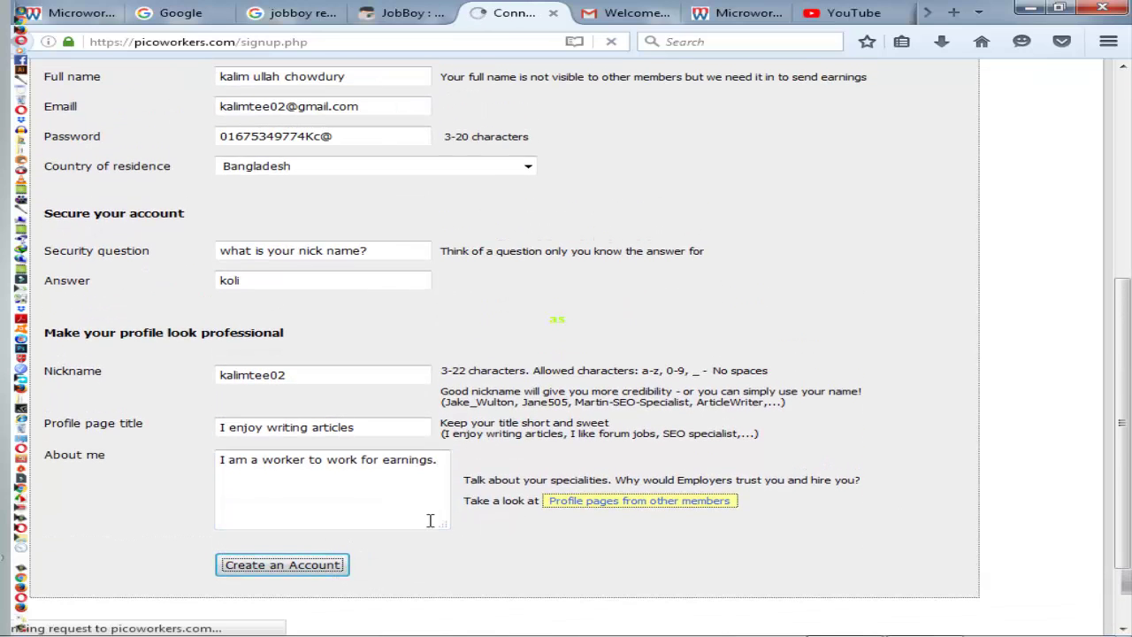
pyautogui.scroll(1, 442, 541)
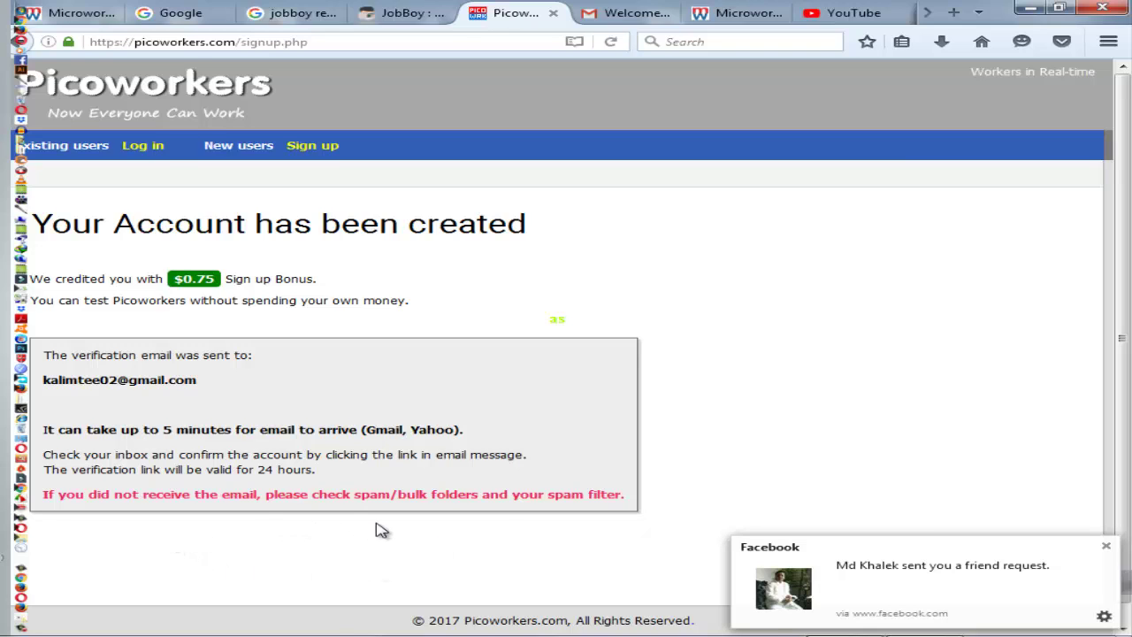
pyautogui.scroll(-1, 381, 529)
pyautogui.scroll(1, 381, 529)
pyautogui.moveTo(196, 379); pyautogui.dragTo(42, 380)
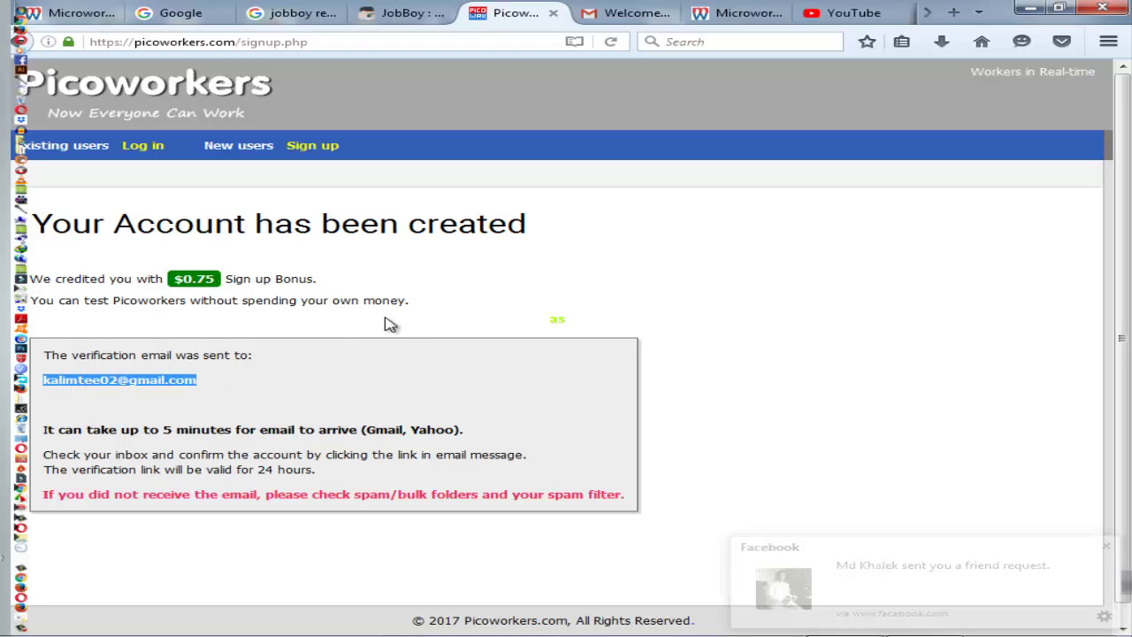
pyautogui.click(626, 13)
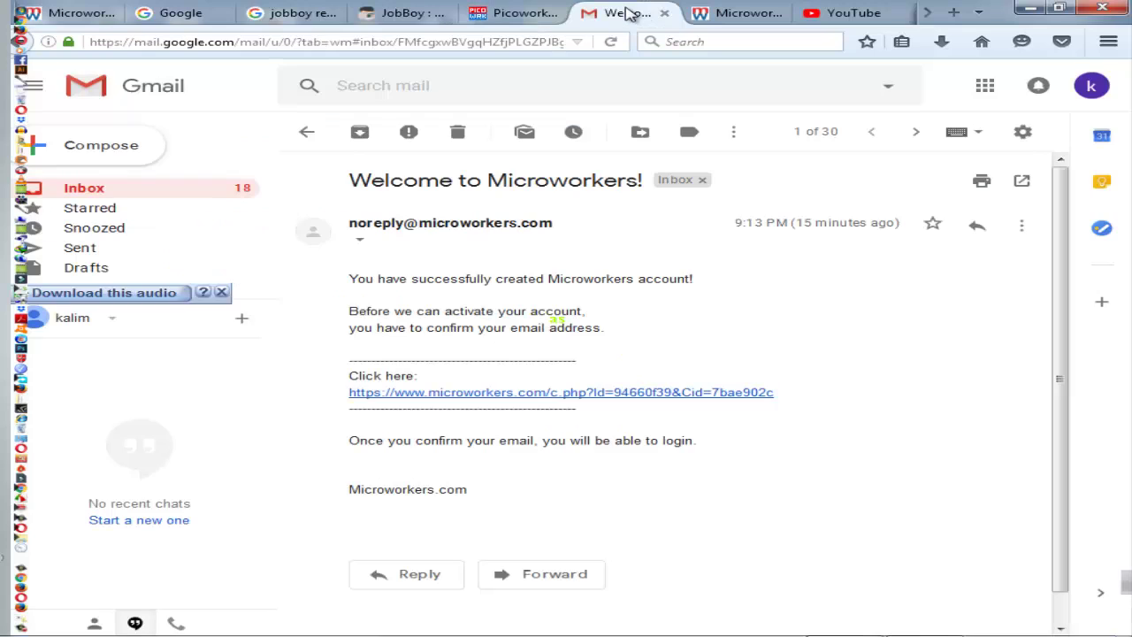
pyautogui.click(94, 195)
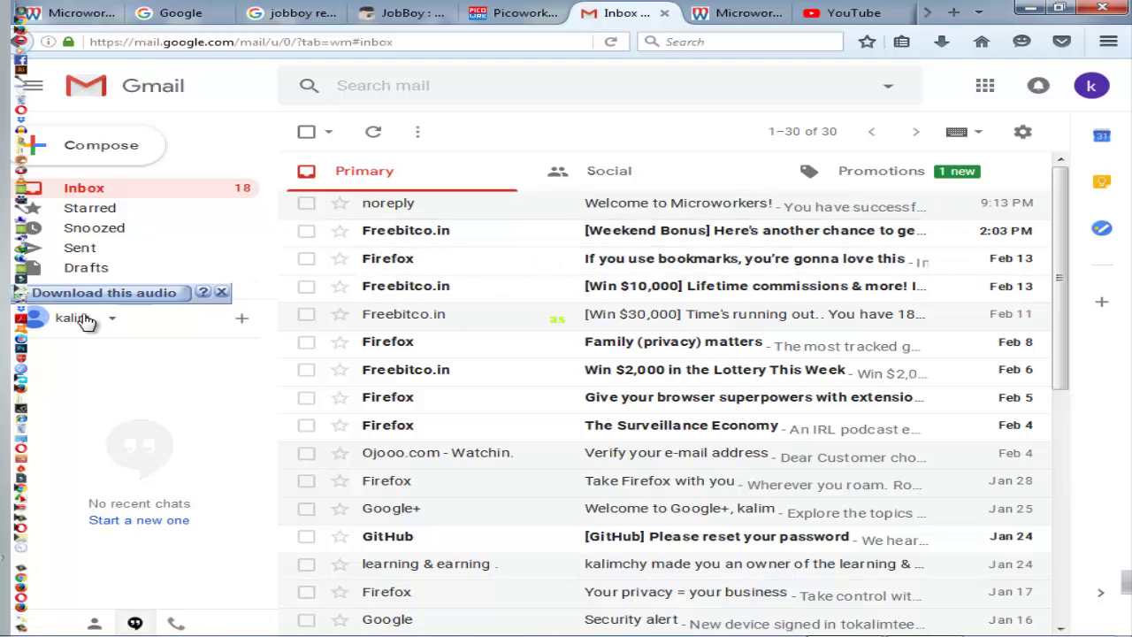
pyautogui.click(223, 294)
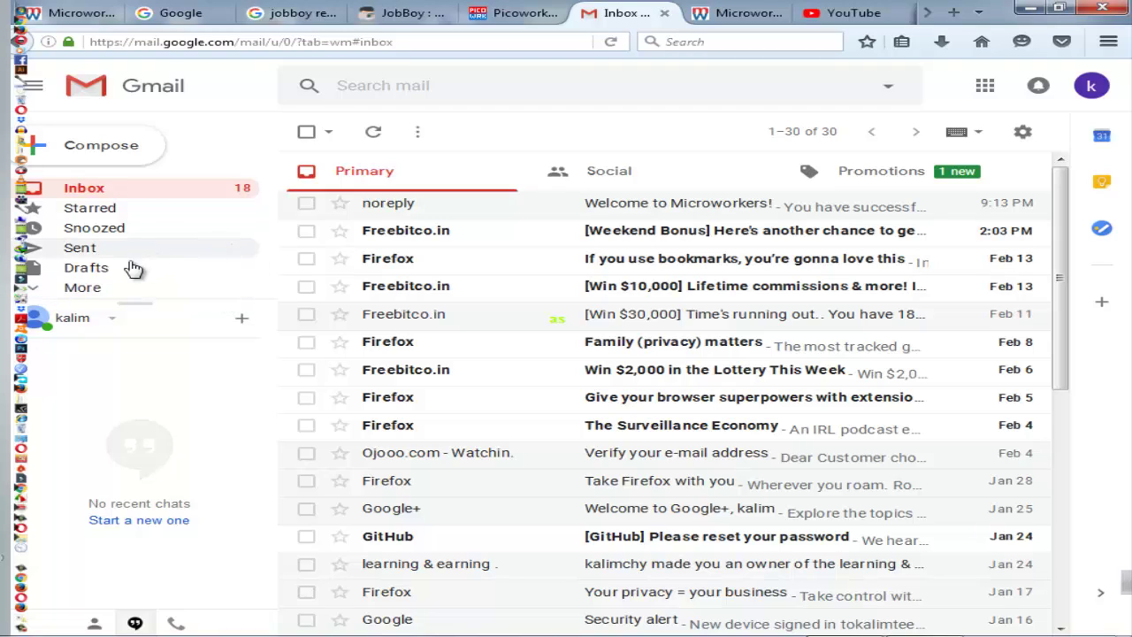
pyautogui.click(94, 290)
pyautogui.scroll(-2, 111, 354)
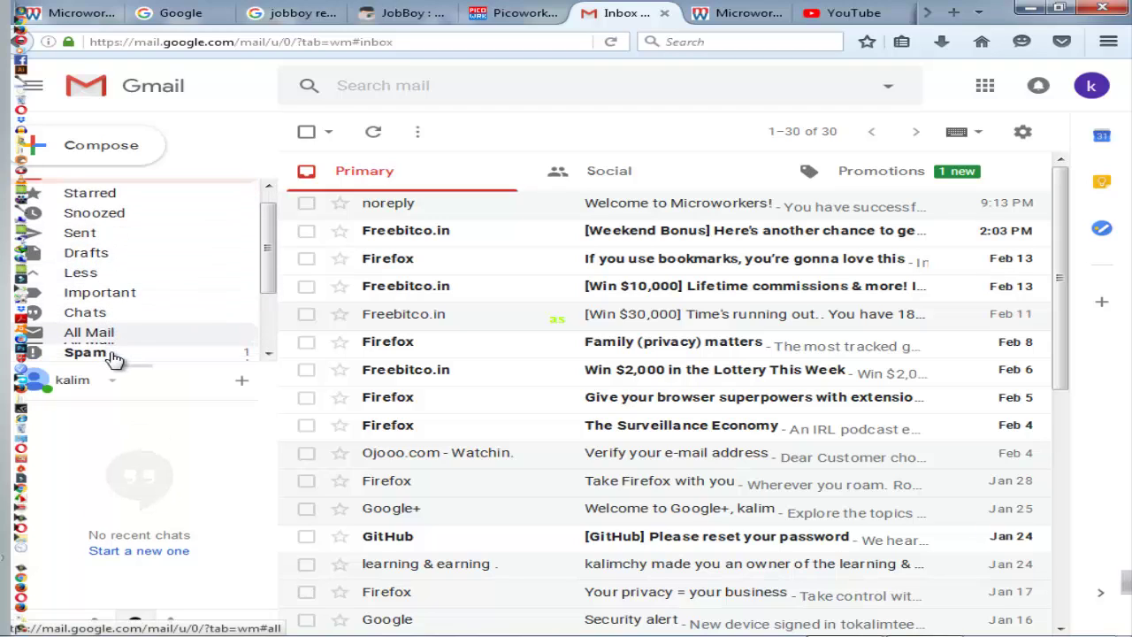
pyautogui.click(113, 332)
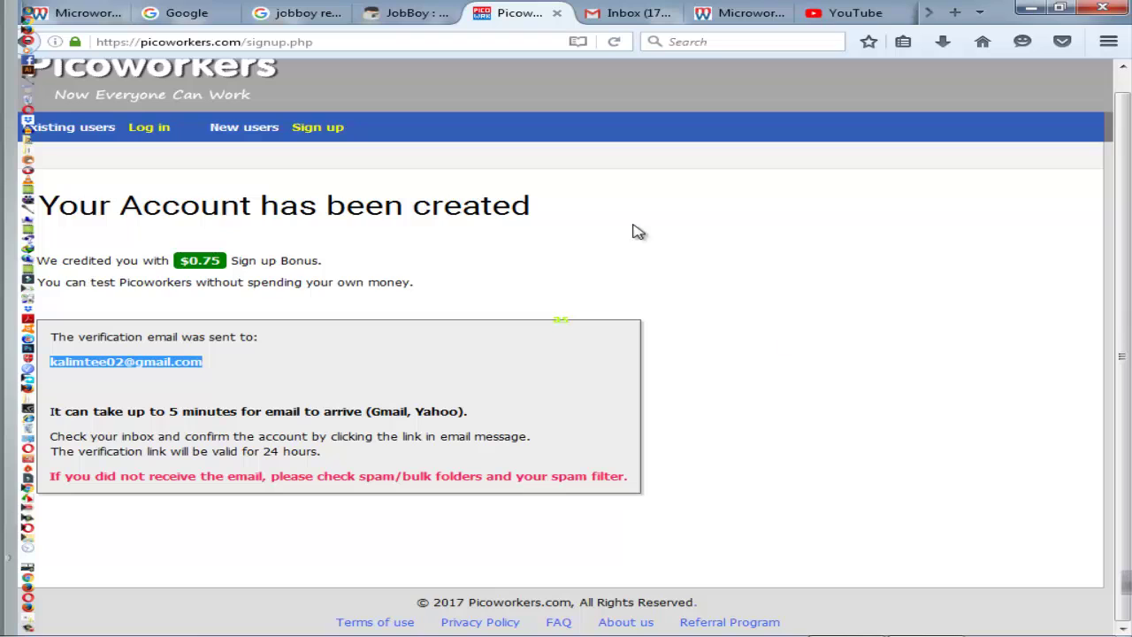
pyautogui.click(88, 12)
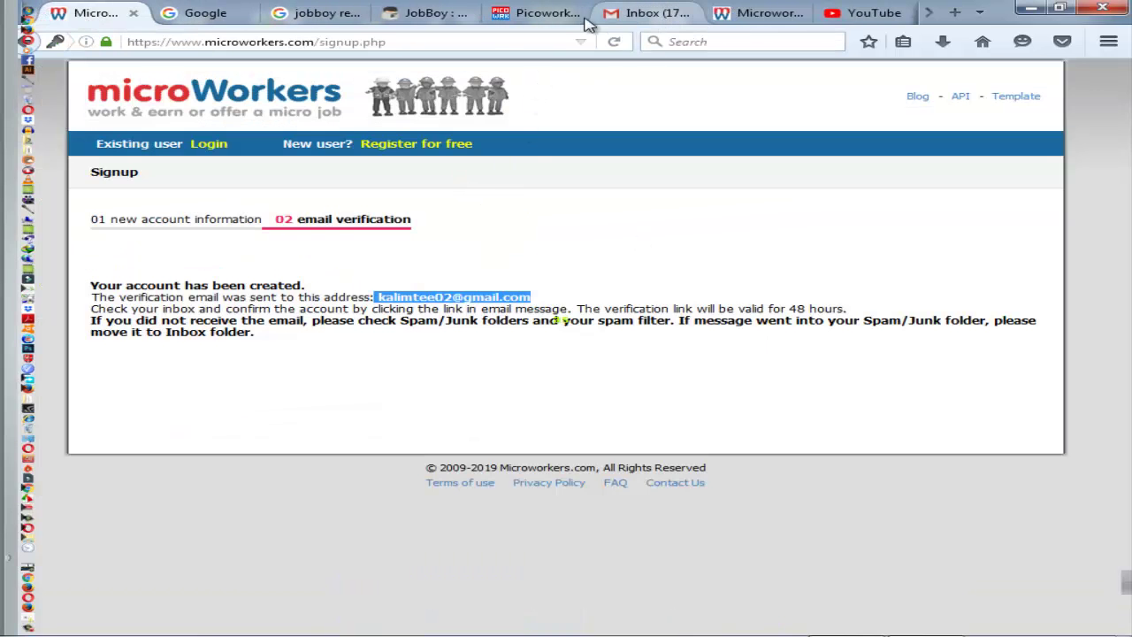
pyautogui.click(433, 16)
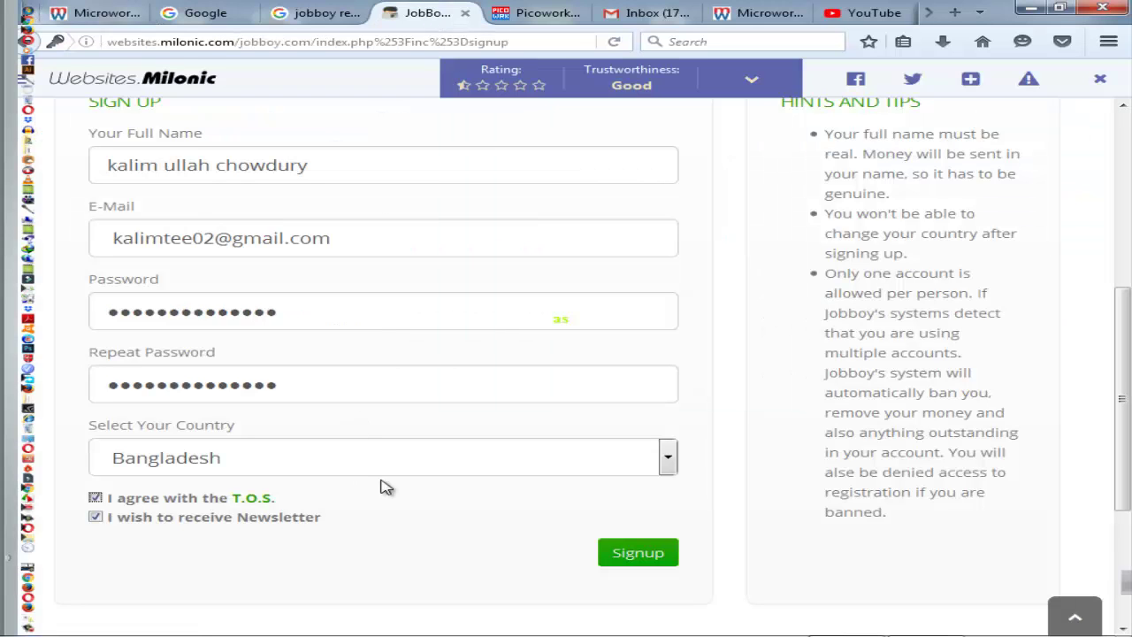
pyautogui.click(549, 15)
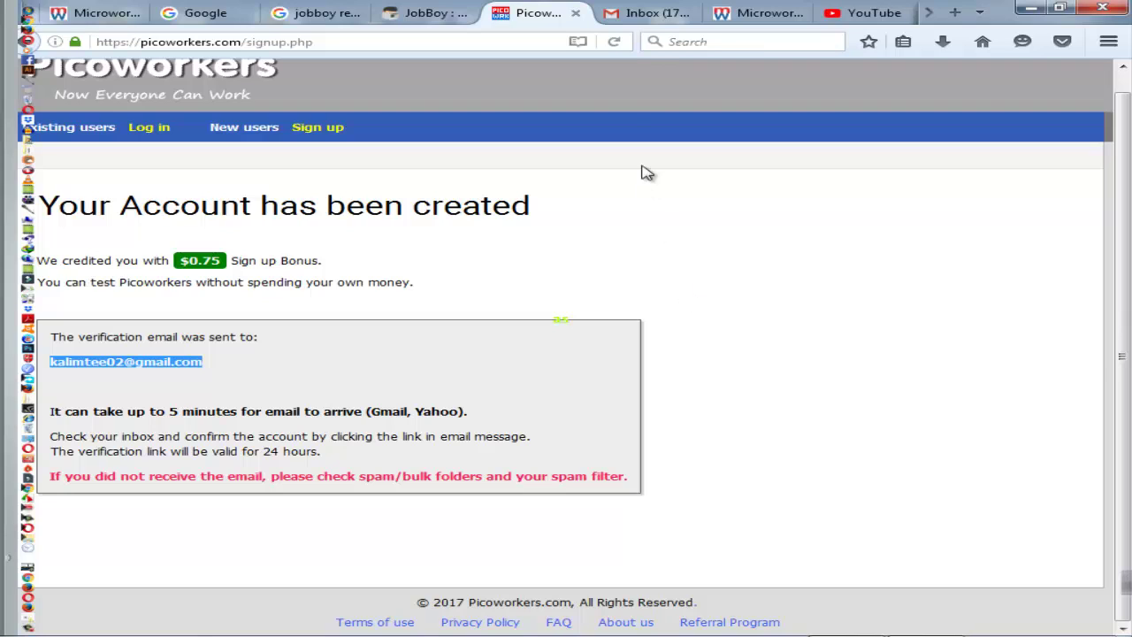
pyautogui.click(653, 14)
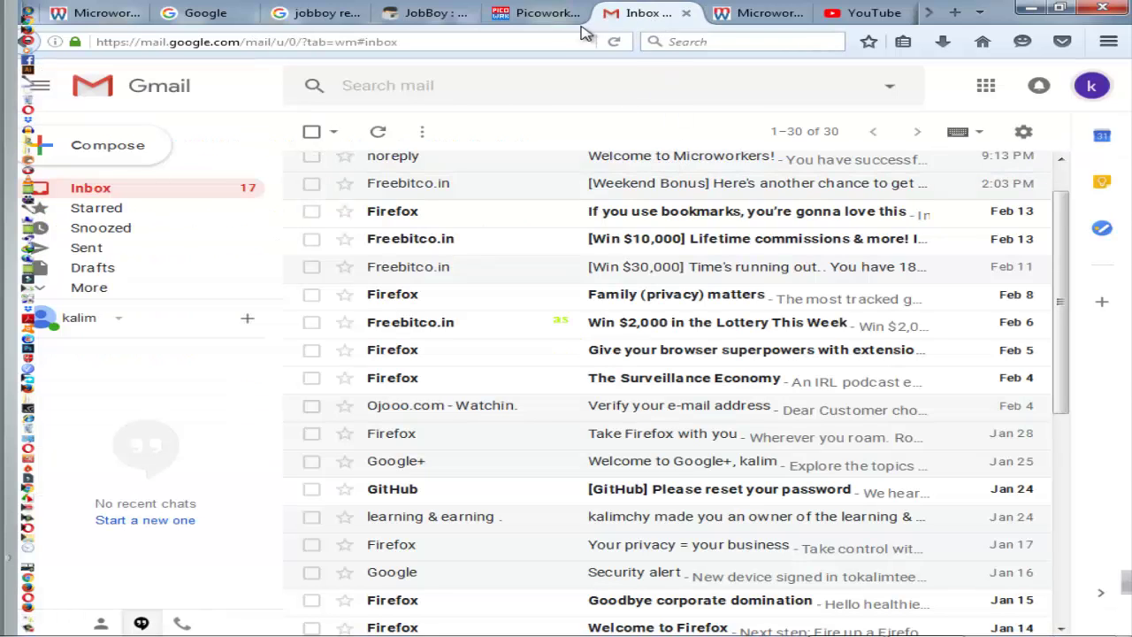
pyautogui.click(536, 14)
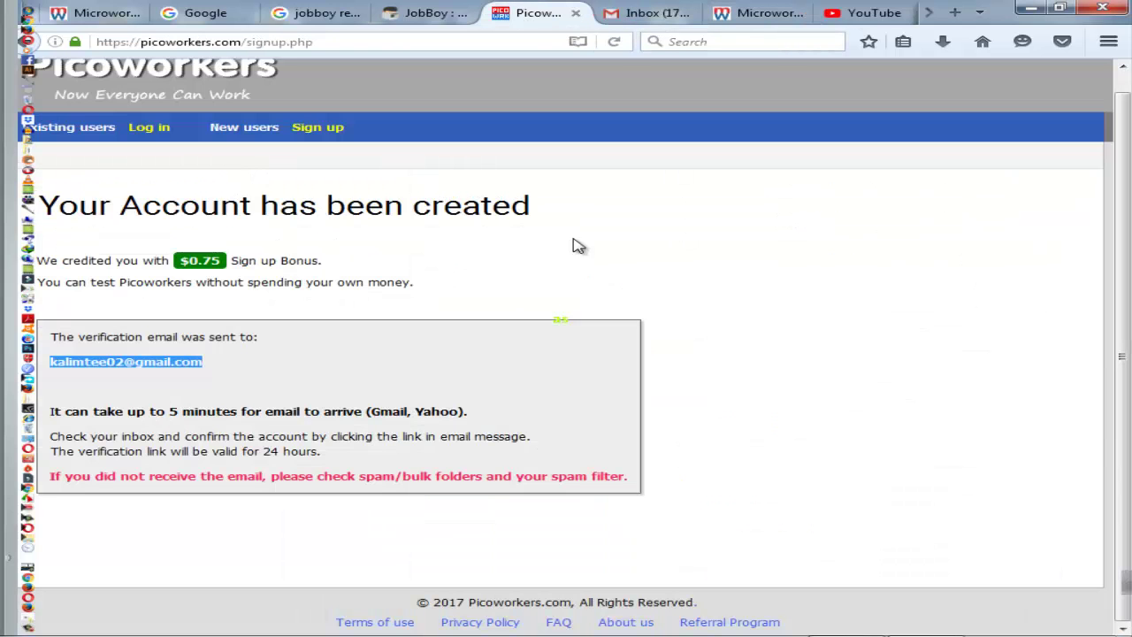